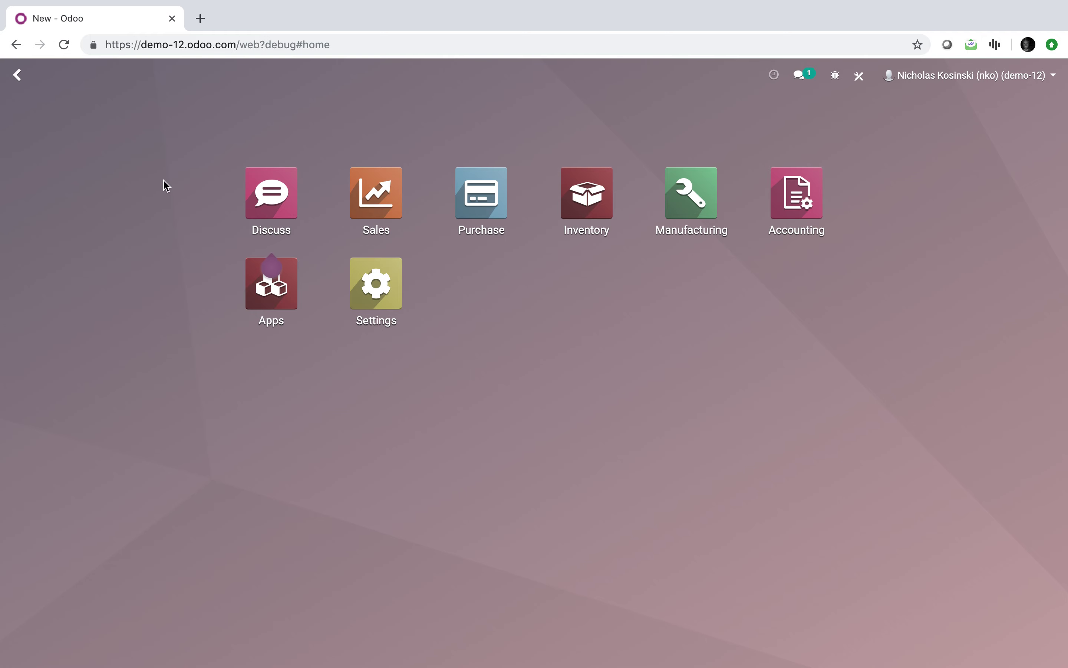
Find the Work Orders menu through the app search and briefly open the WH/MO/00001 work order
type("worke")
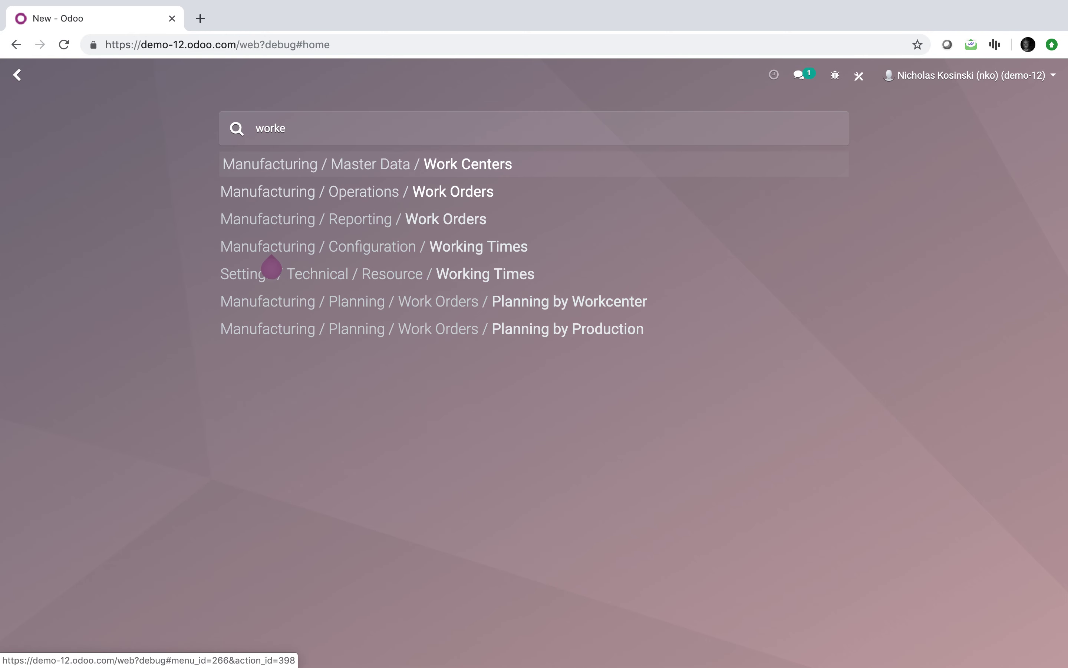
key("Return")
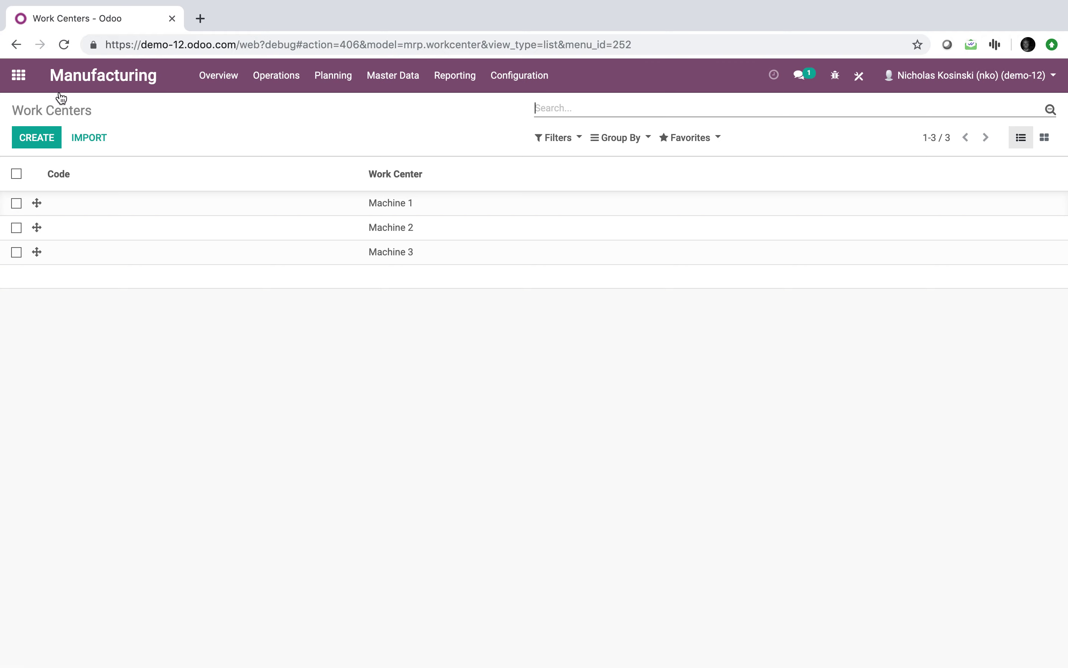
left_click(18, 75)
type("work ce")
key("BackSpace")
key("BackSpace")
type("or")
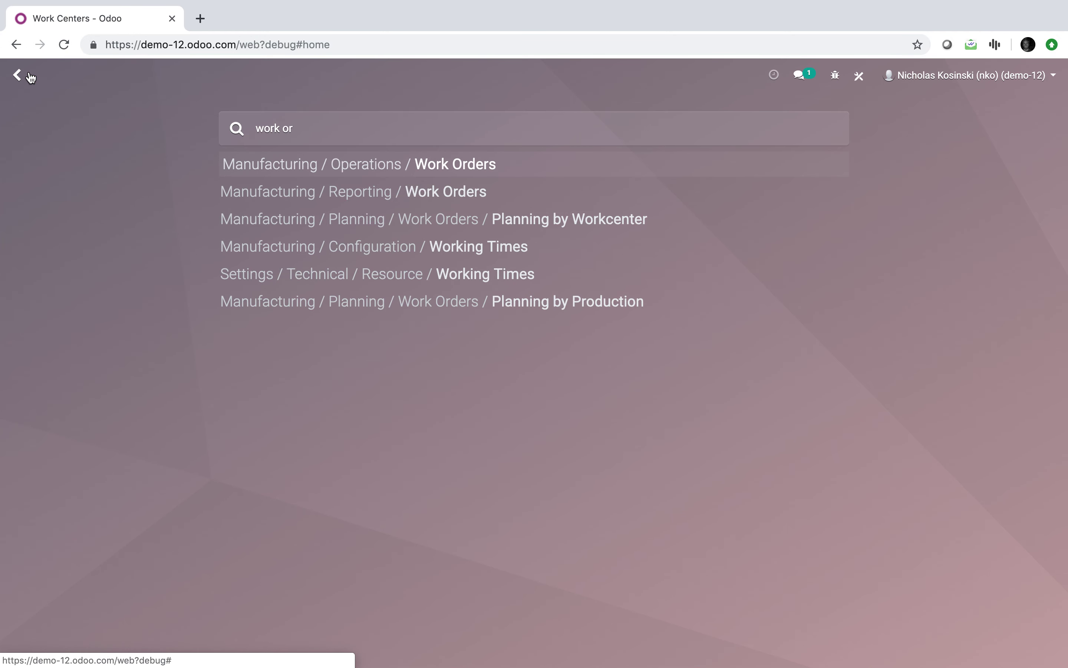
type("ders")
key("Return")
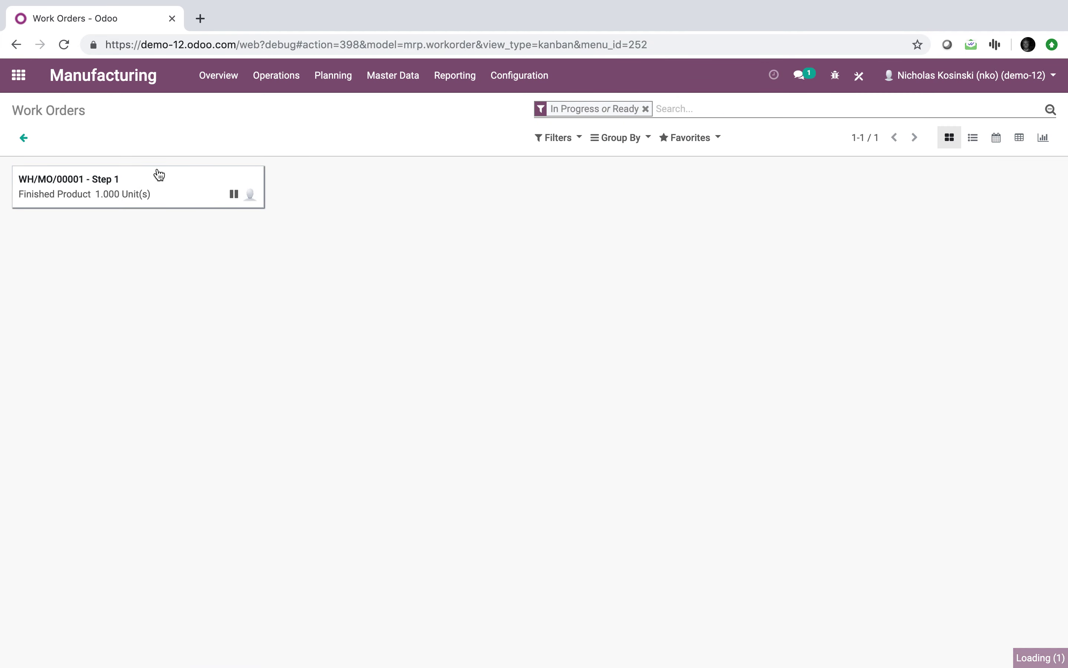
left_click(159, 175)
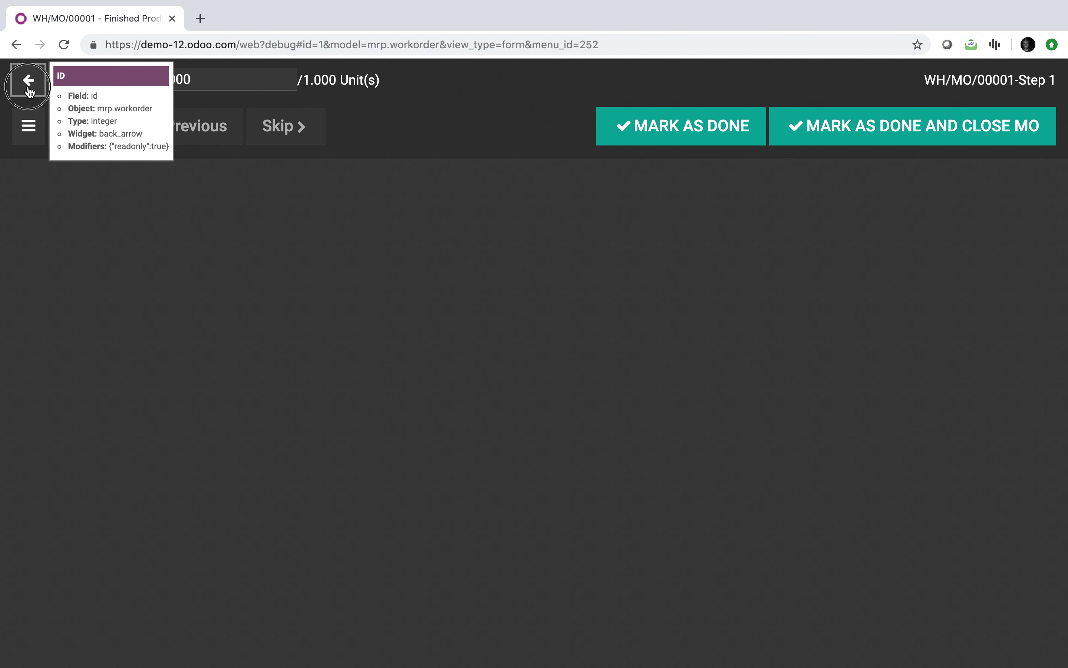
left_click(28, 84)
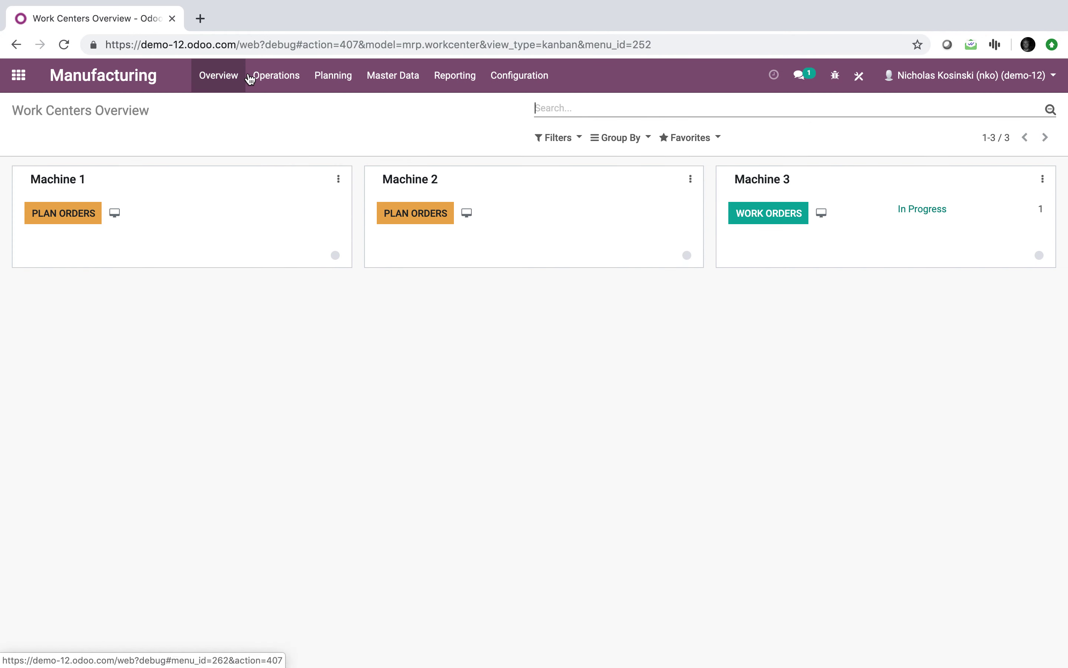
Show Operations > Work Orders as a list and open the WH/MO/00001 Step 1 work order
left_click(274, 76)
left_click(276, 125)
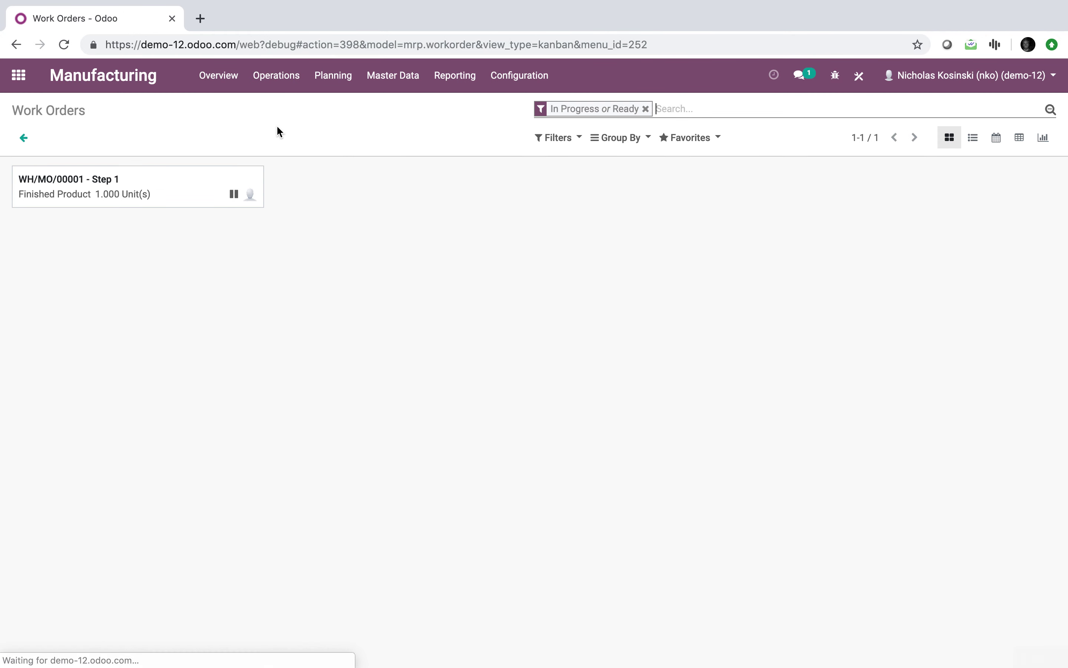
left_click(973, 140)
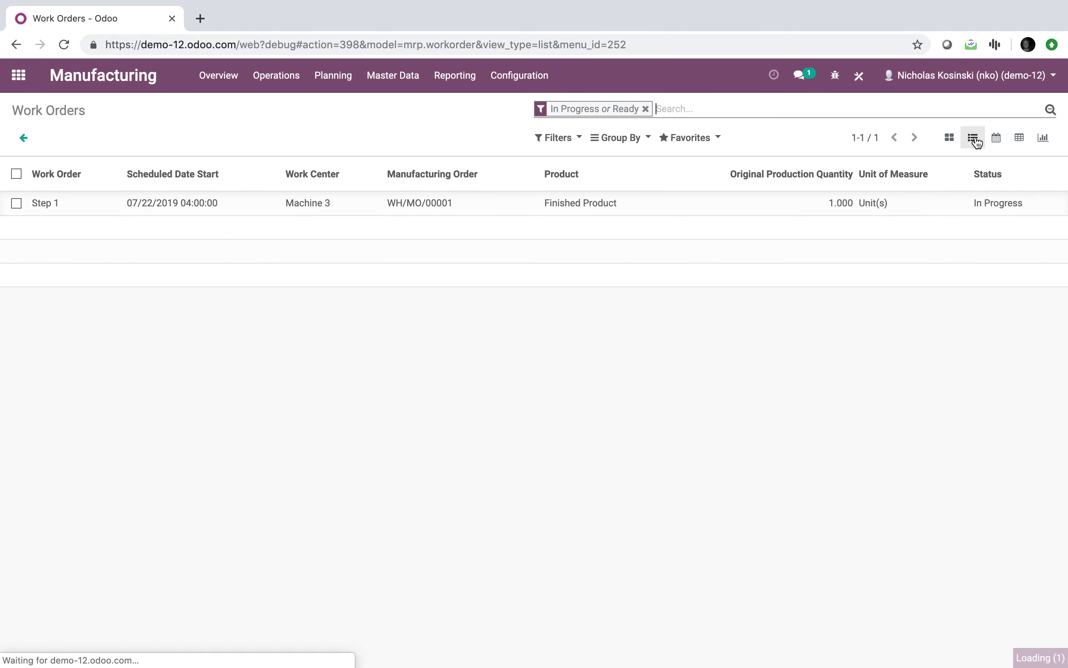
left_click(407, 207)
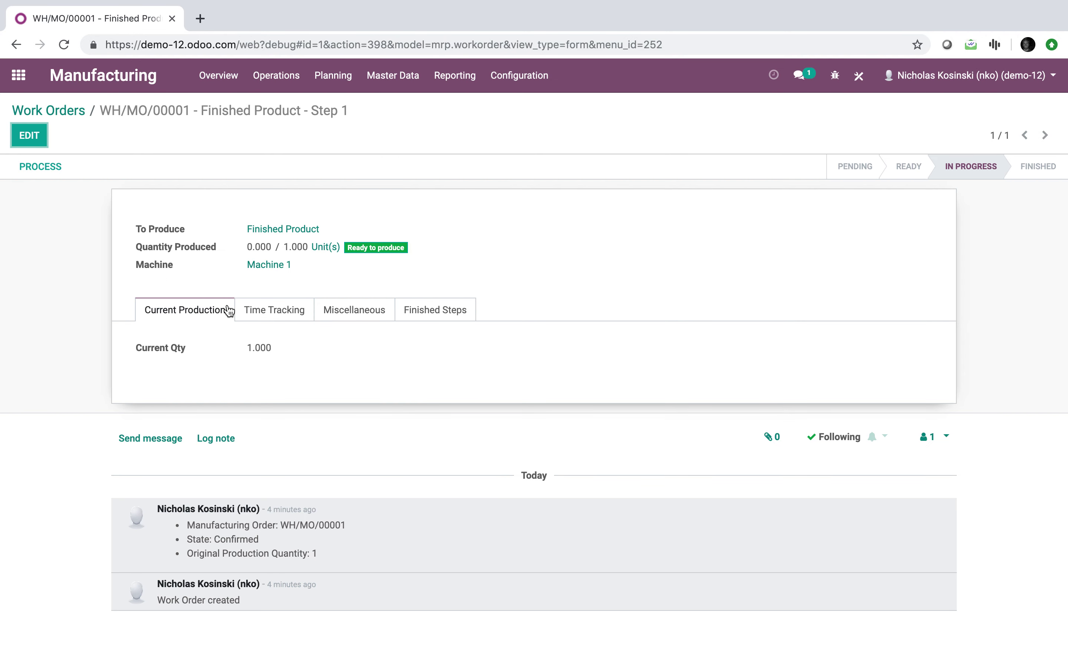
Keep Machine 1 on Step 1, save, and see the Miscellaneous Work Center read Machine 3
key("alt+a")
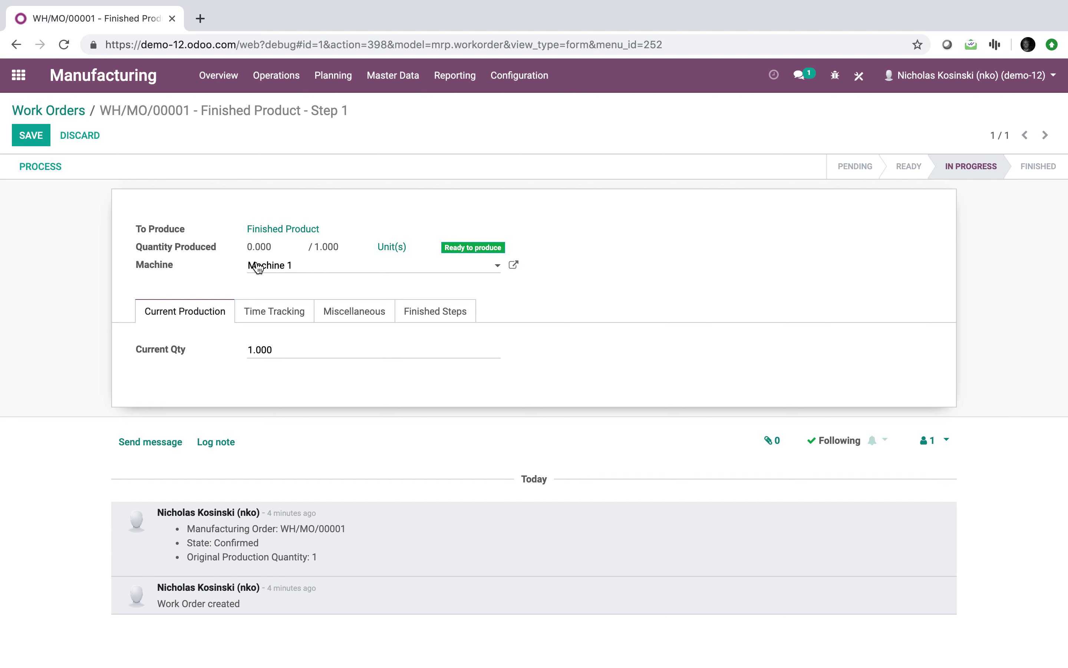
left_click(259, 267)
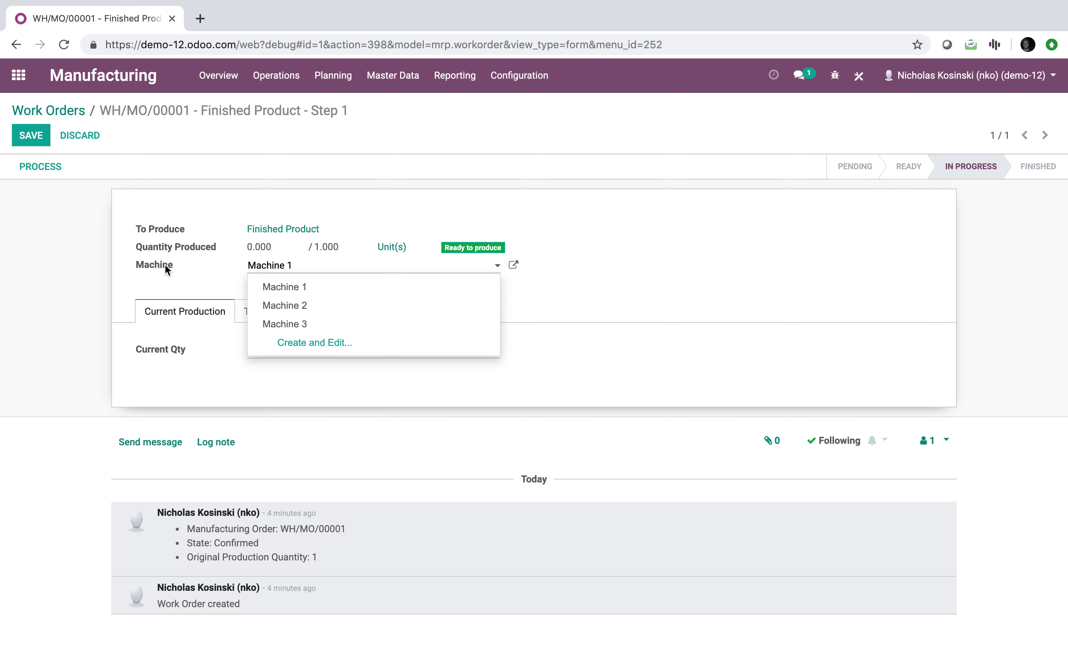
mouse_move(165, 265)
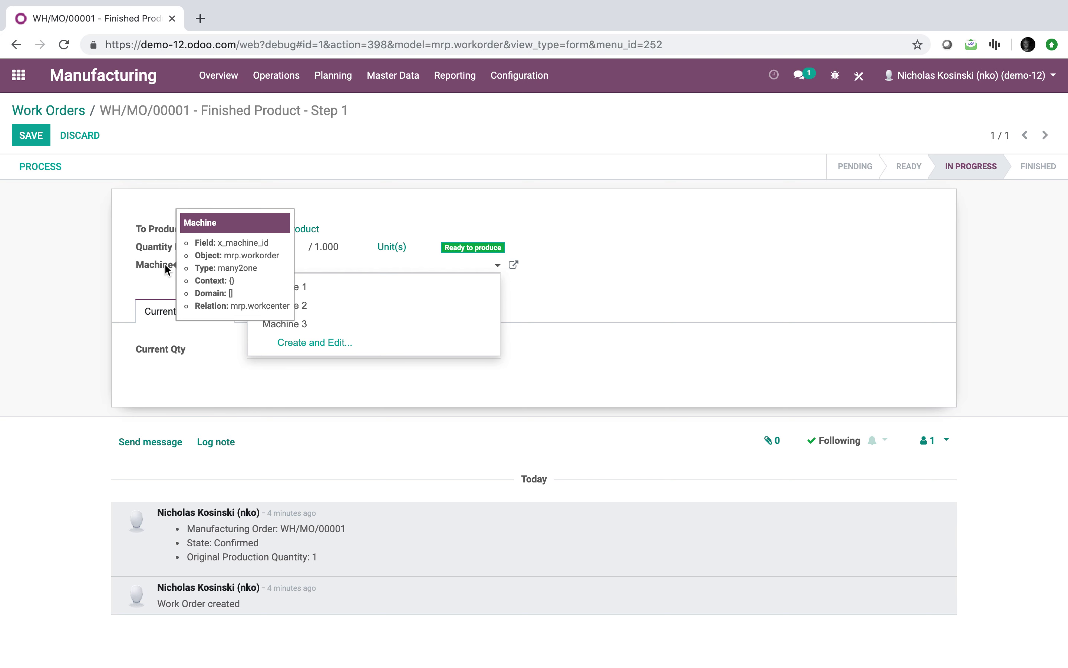
left_click(117, 270)
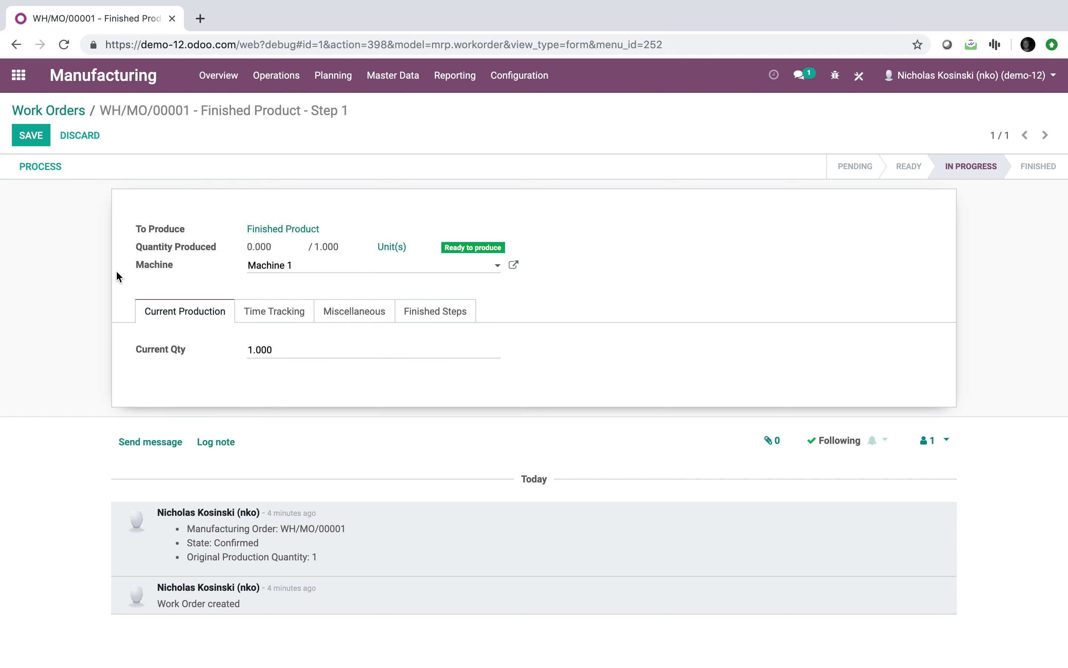
left_click(37, 145)
left_click(370, 314)
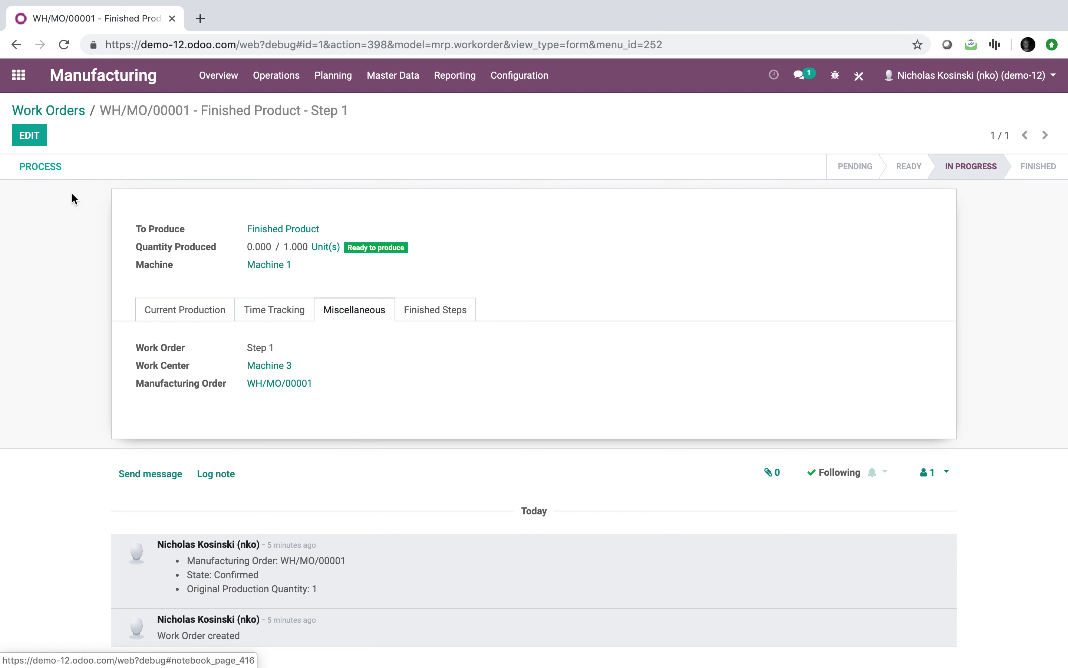
left_click(29, 135)
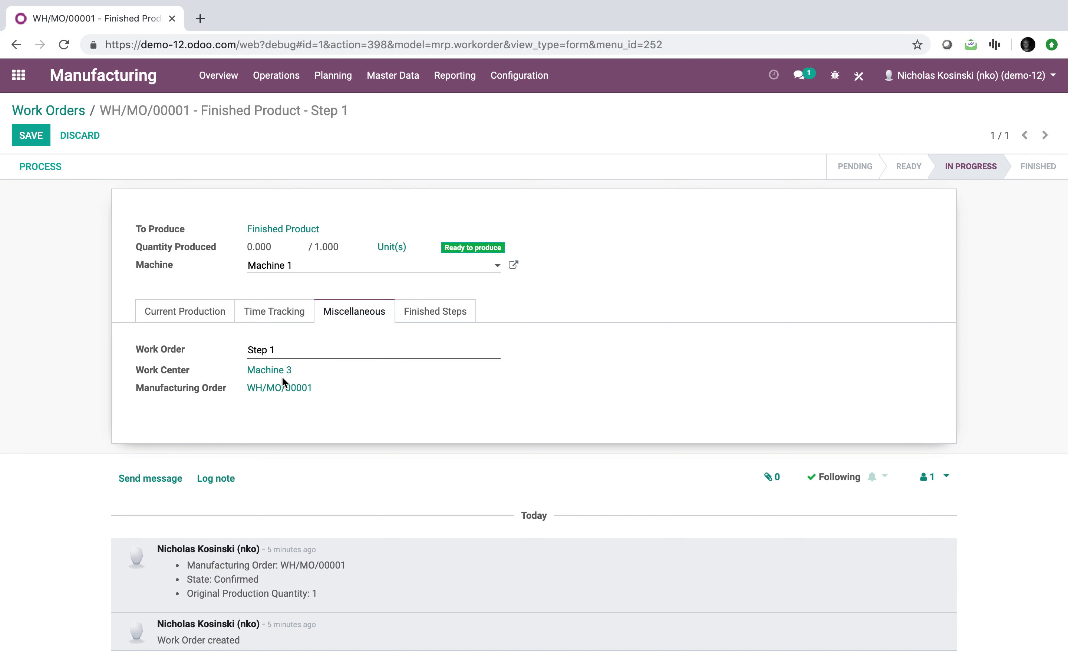
left_click(31, 138)
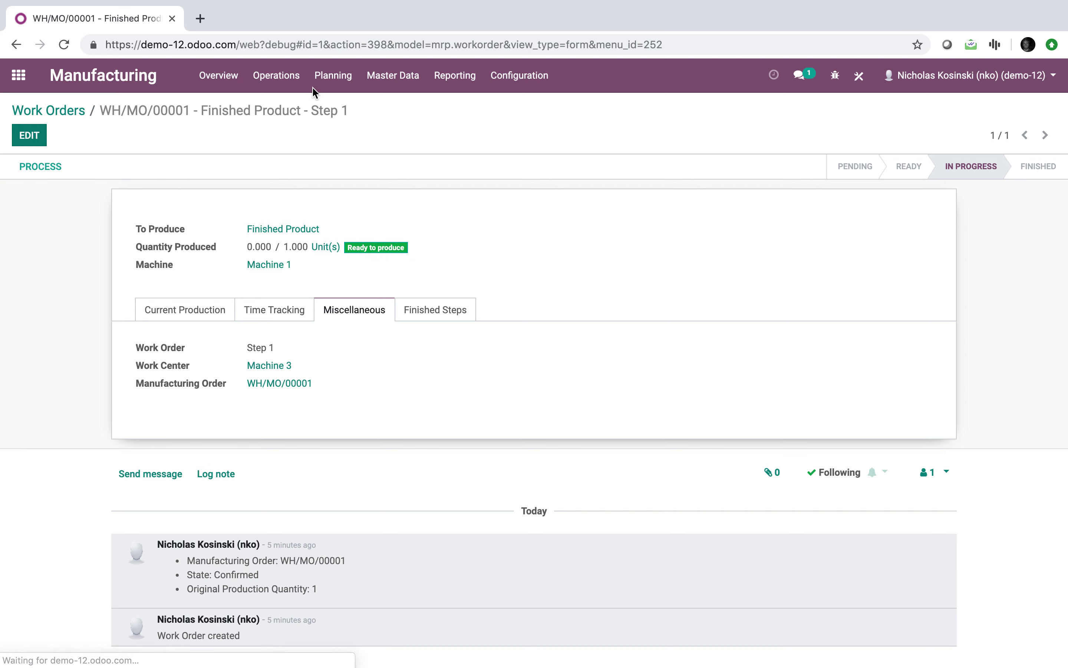
left_click(835, 75)
left_click(795, 234)
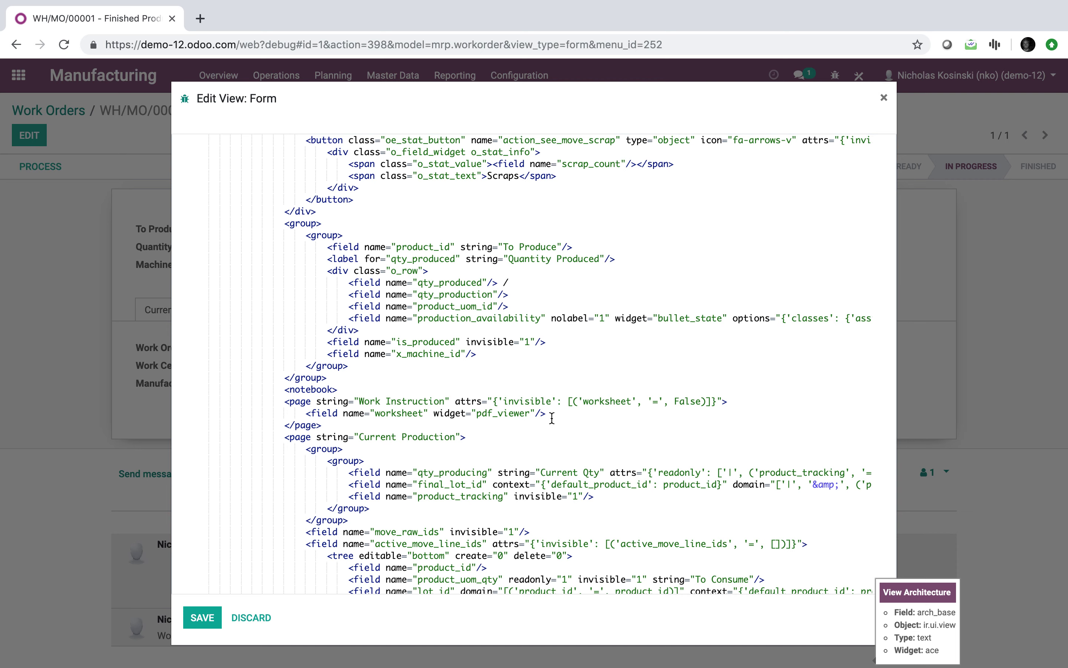
Search the form-view XML for 'work cent' to locate the workcenter_id field, then close it unsaved
scroll(552, 418, "down", 5)
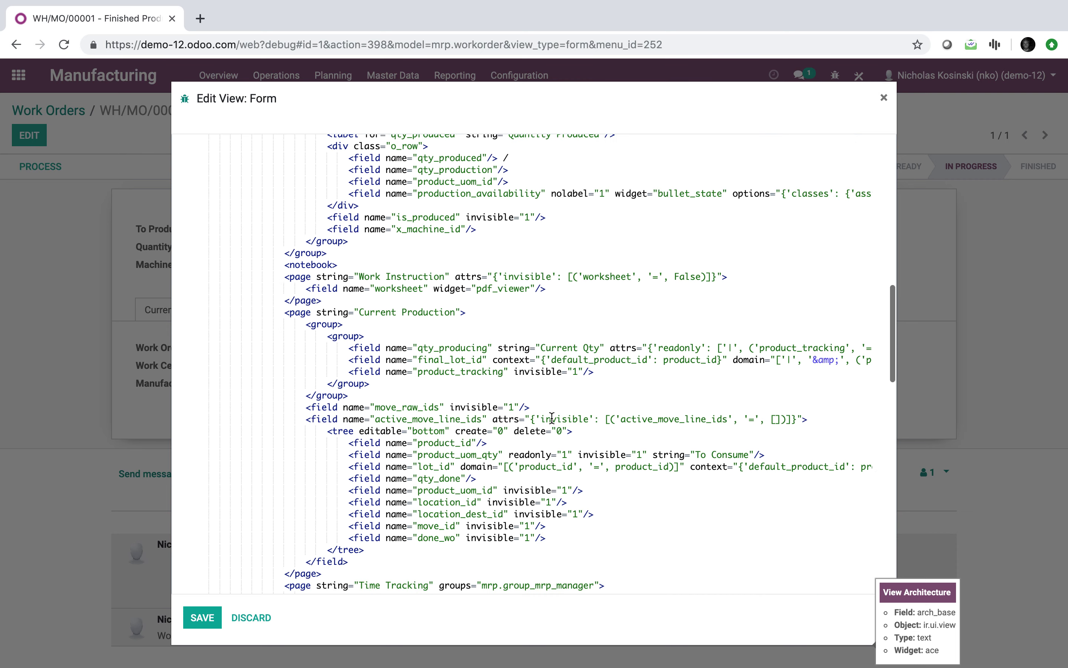
scroll(552, 418, "down", 7)
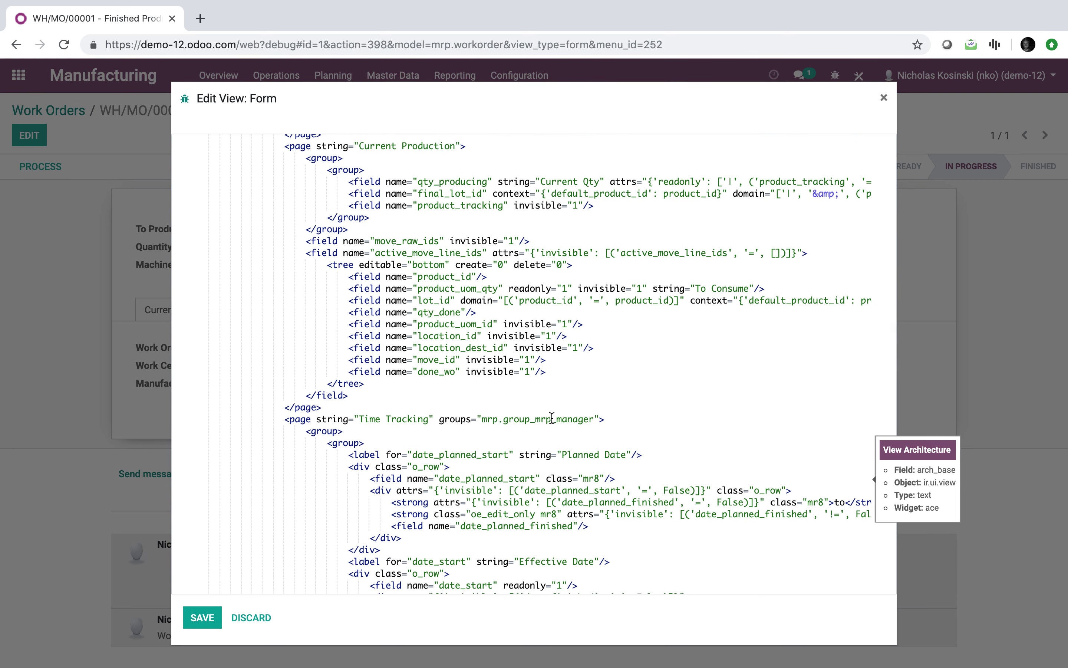
scroll(552, 417, "down", 3)
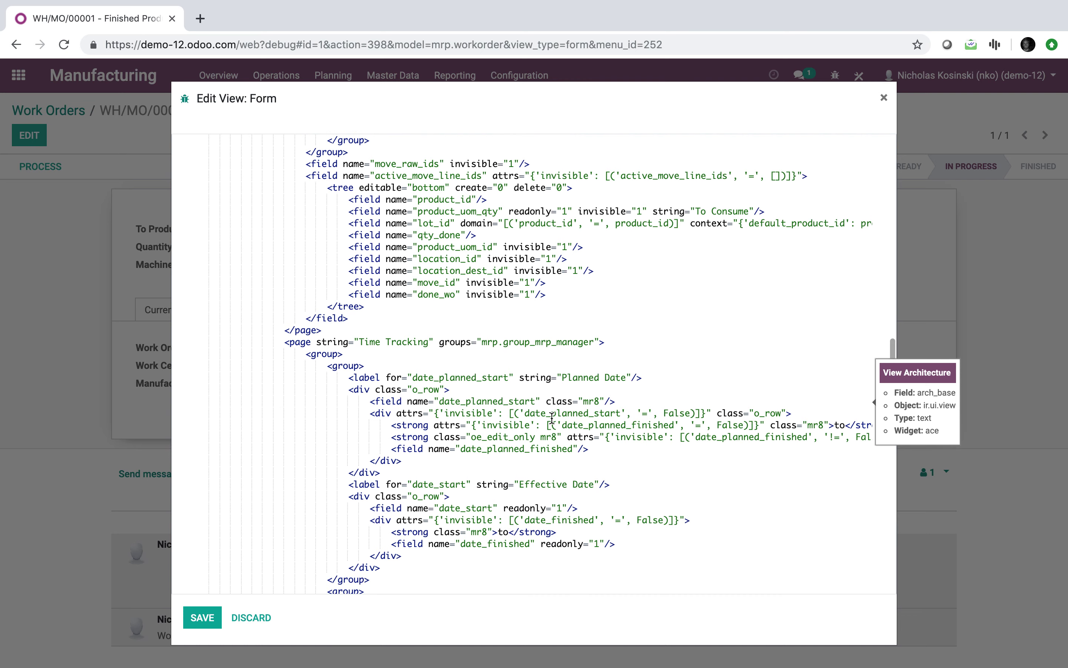
key("super+f")
type("work cent")
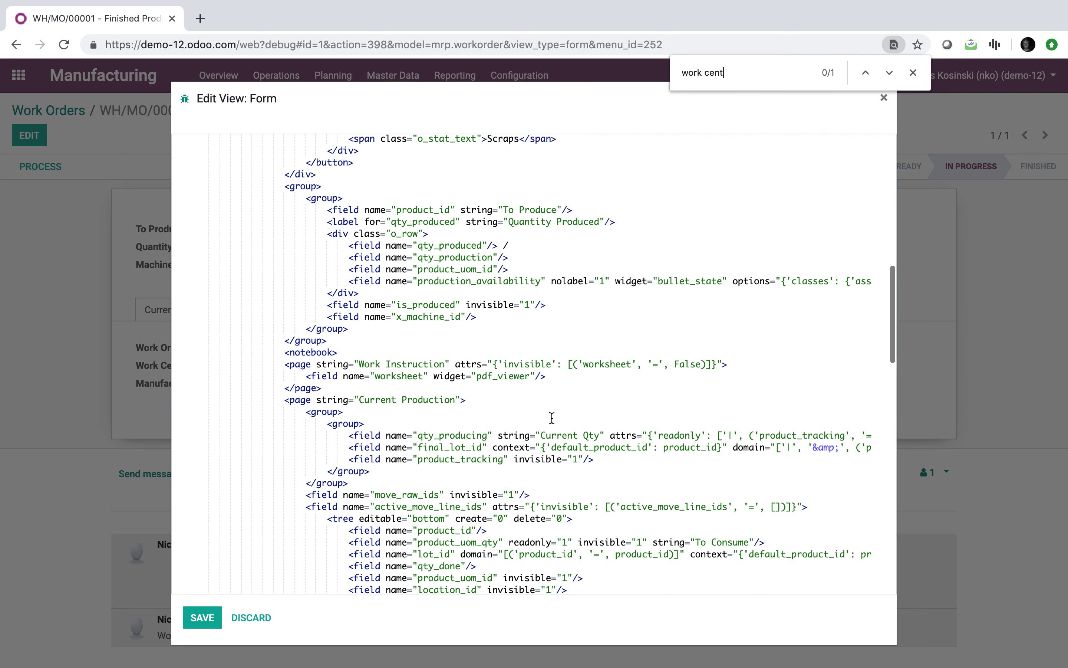
scroll(552, 418, "down", 20)
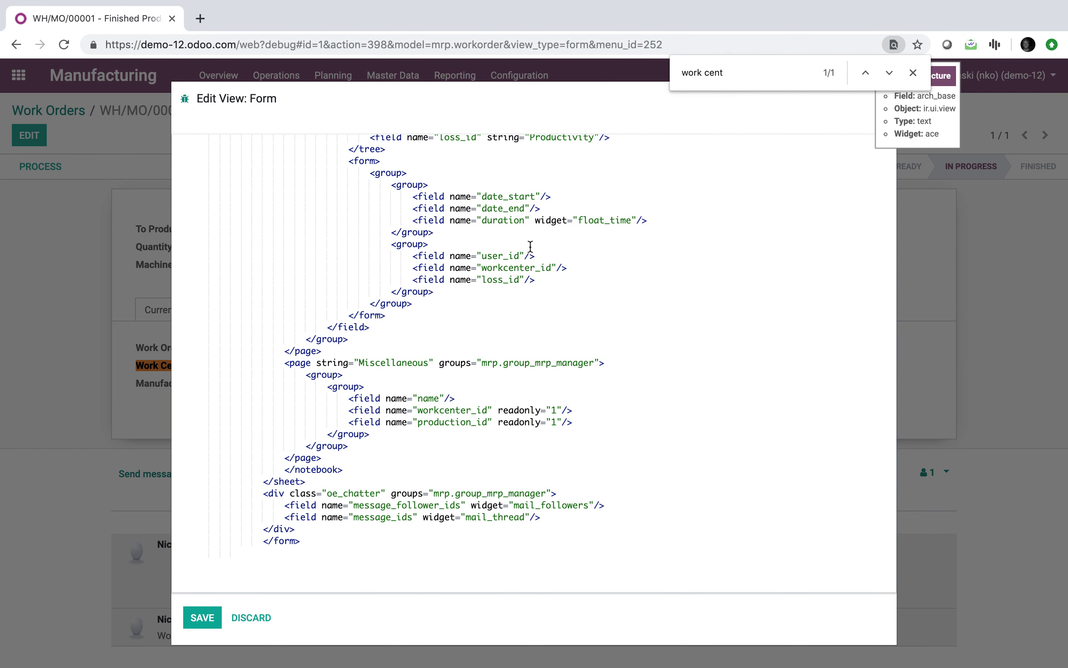
scroll(541, 277, "up", 5)
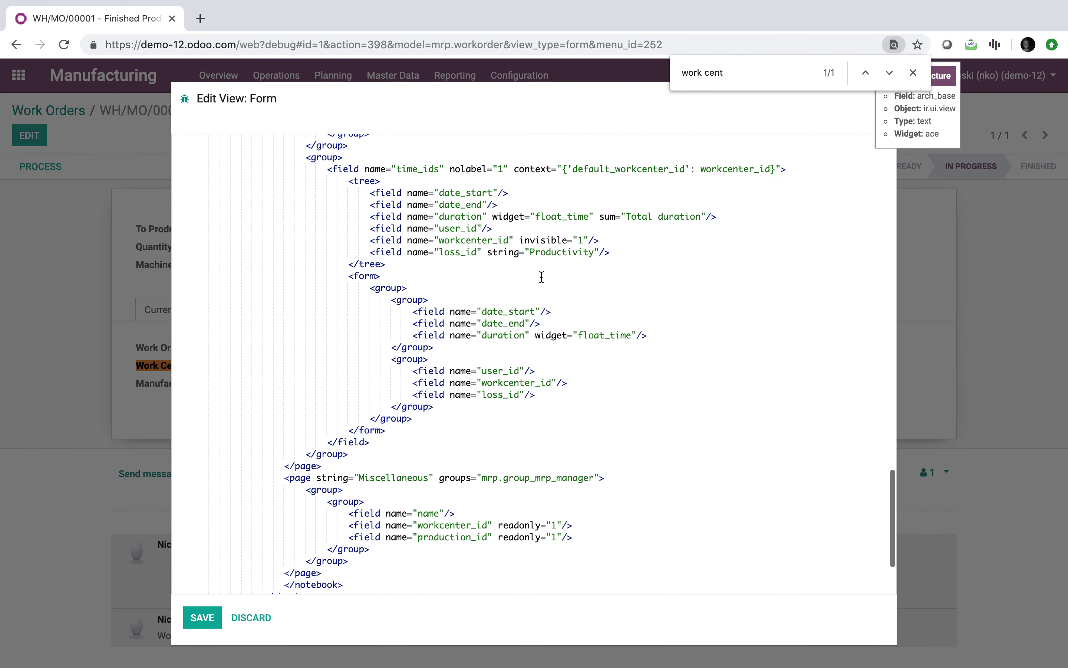
scroll(609, 247, "up", 9)
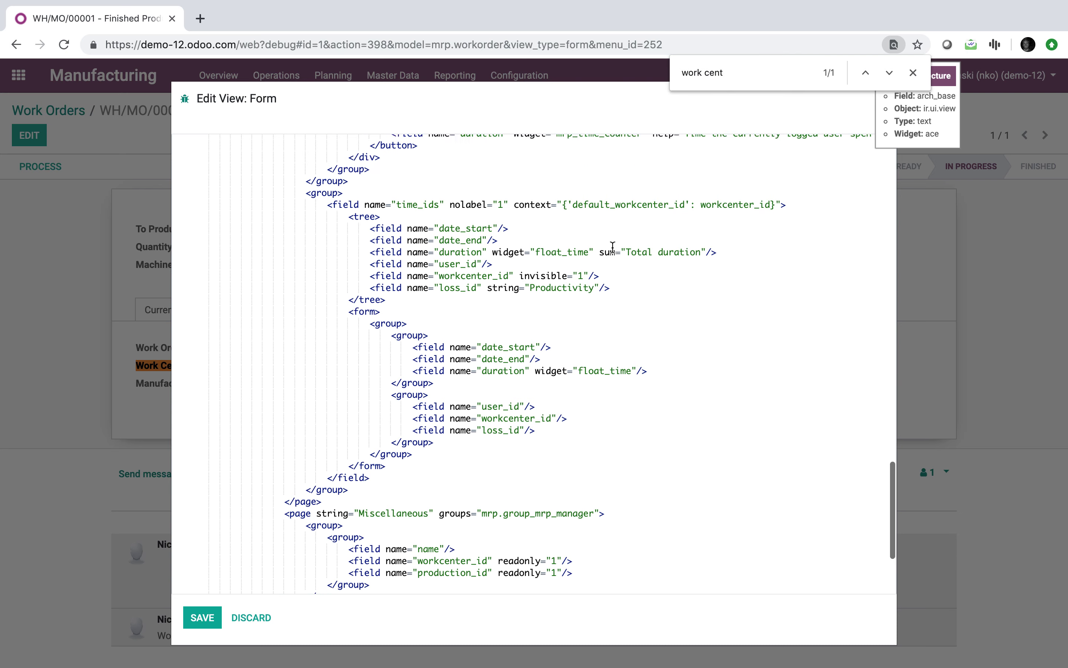
scroll(613, 247, "up", 5)
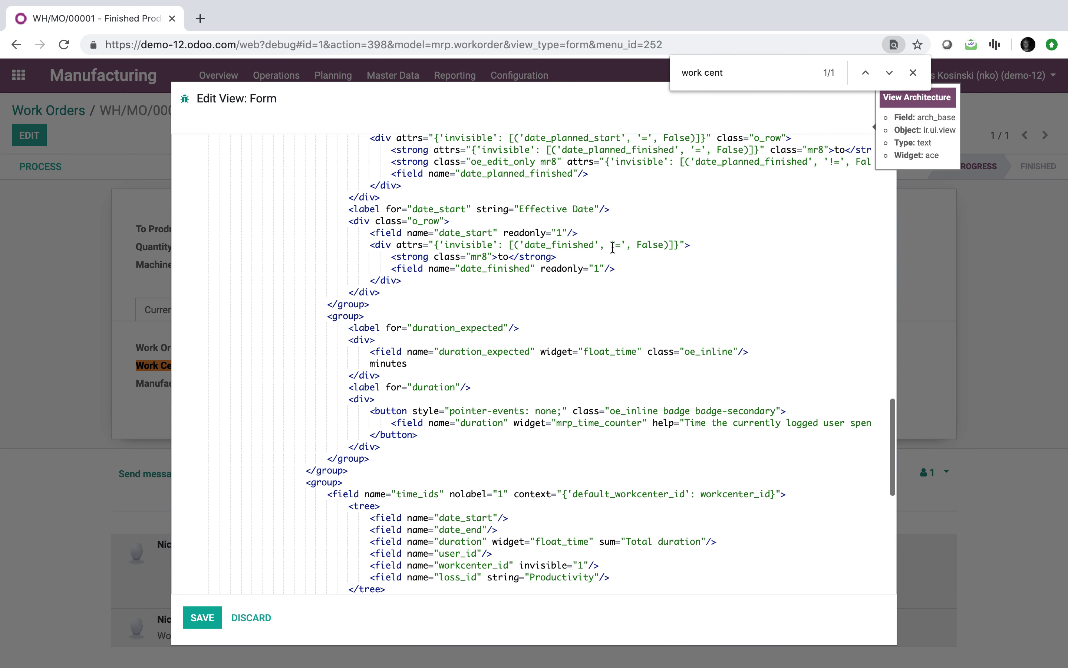
scroll(538, 264, "up", 3)
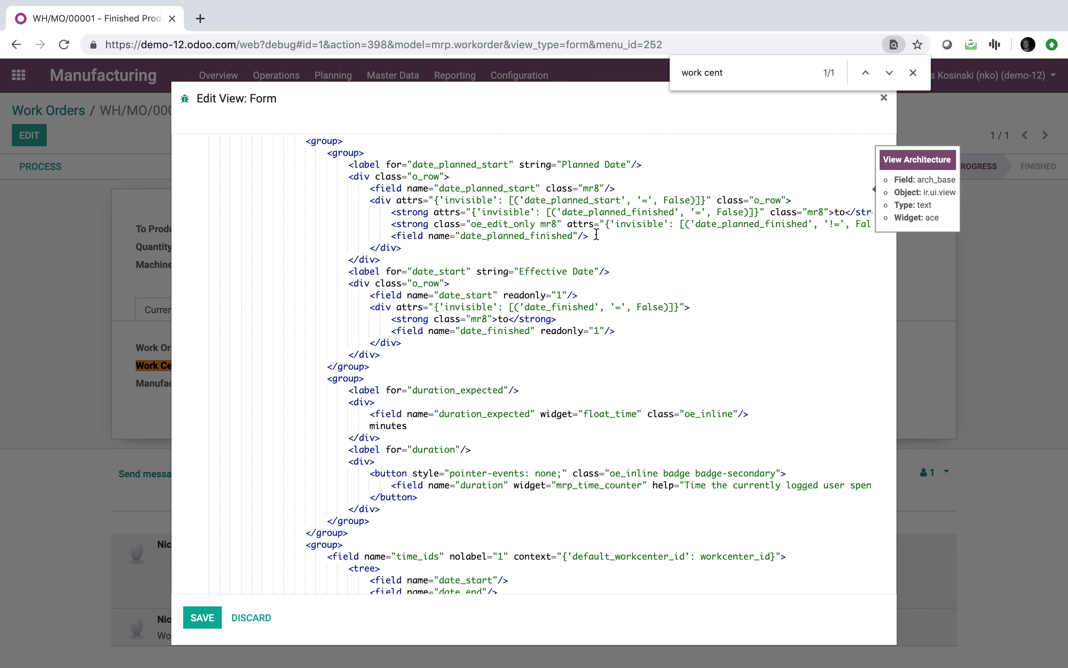
left_click(913, 73)
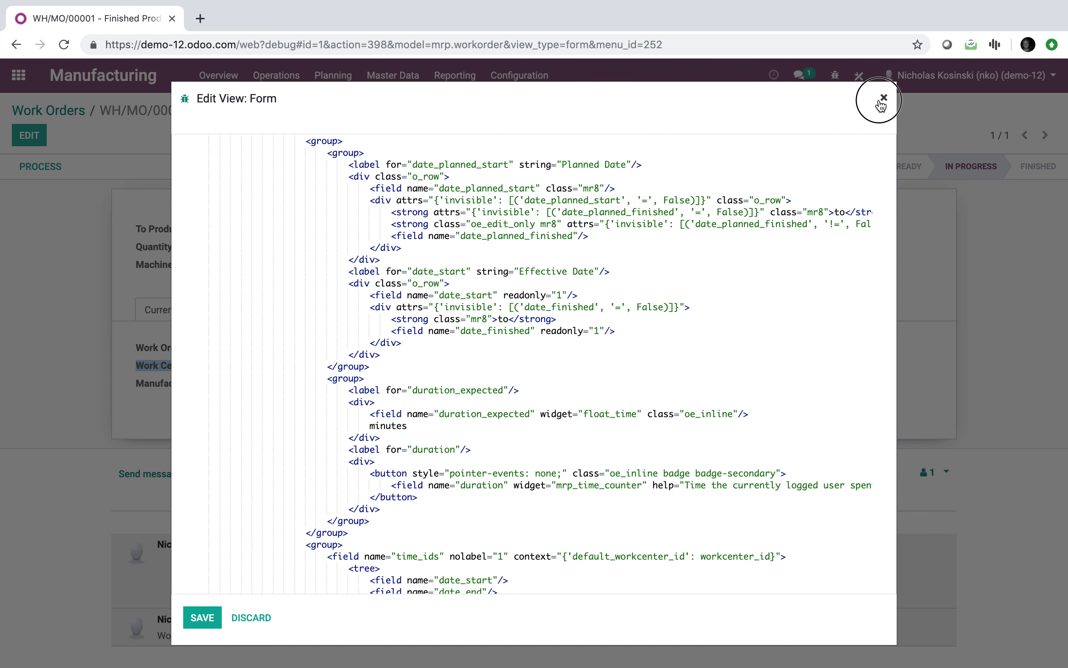
left_click(884, 98)
Review the Current Production and Miscellaneous tabs, where Work Center still shows Machine 3
left_click(53, 347)
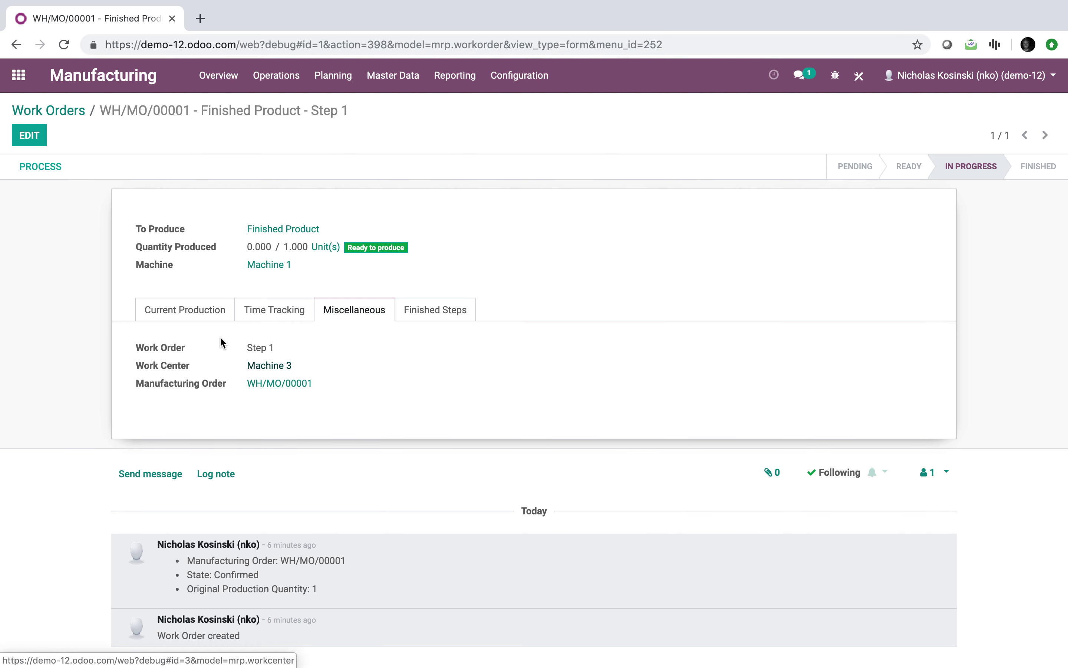
left_click(202, 311)
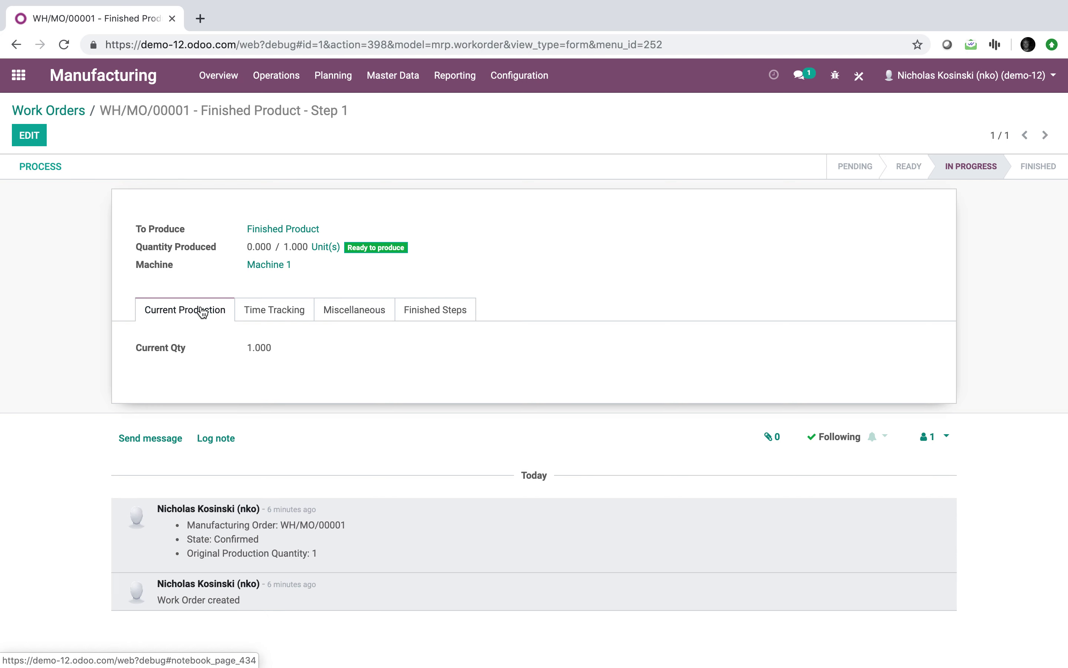
left_click(330, 309)
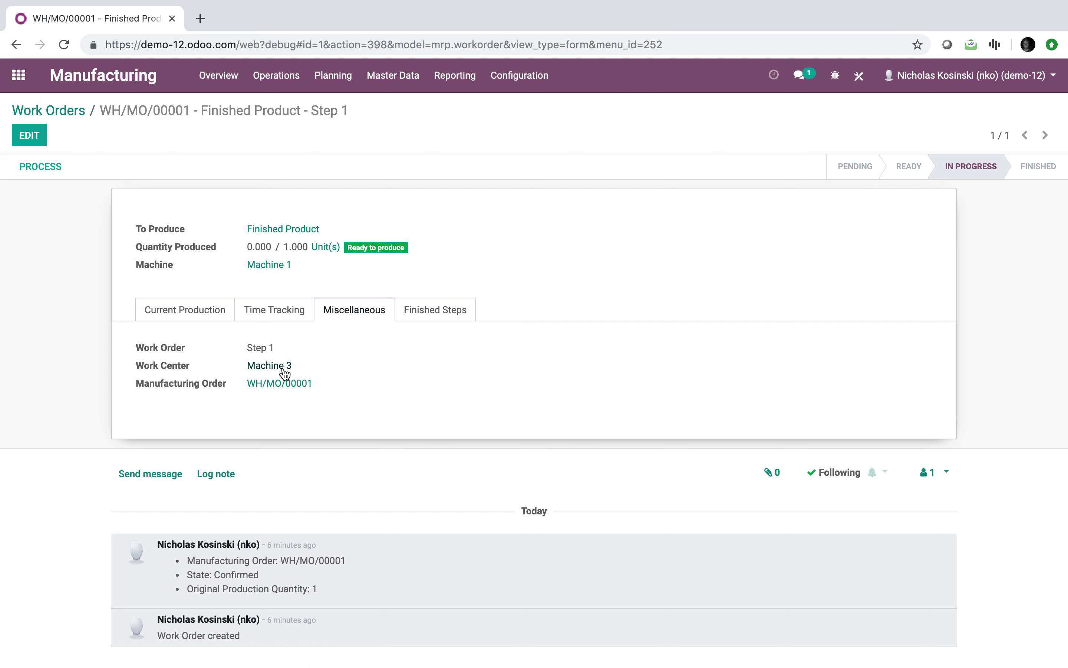
Create a new automated action named 'Update Work Center'
left_click(18, 76)
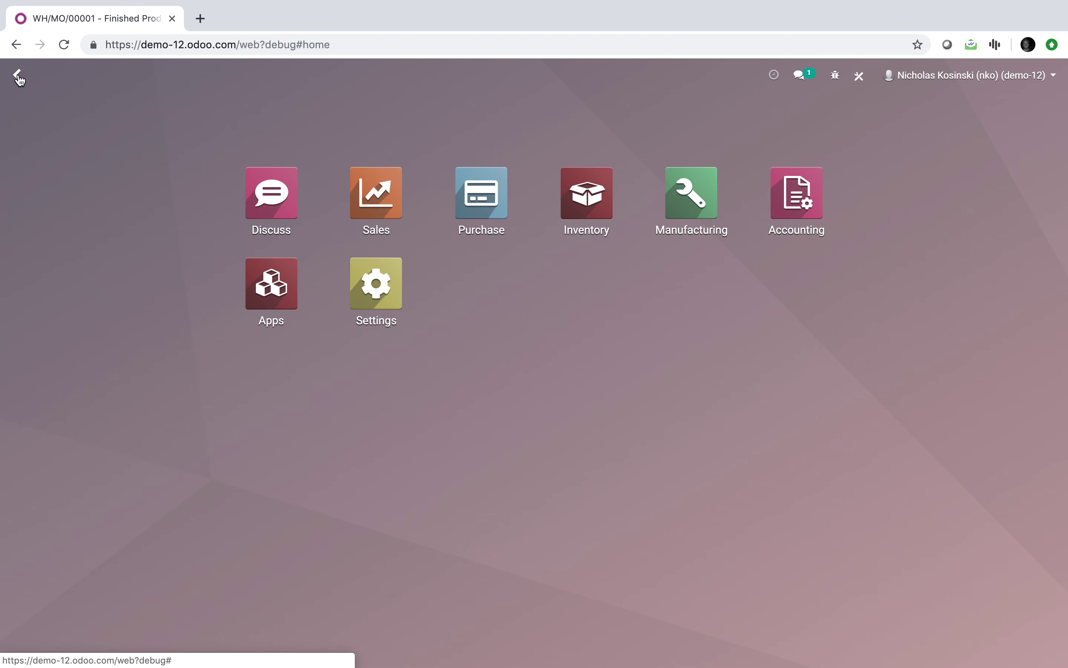
type("automat")
key("Return")
left_click(24, 136)
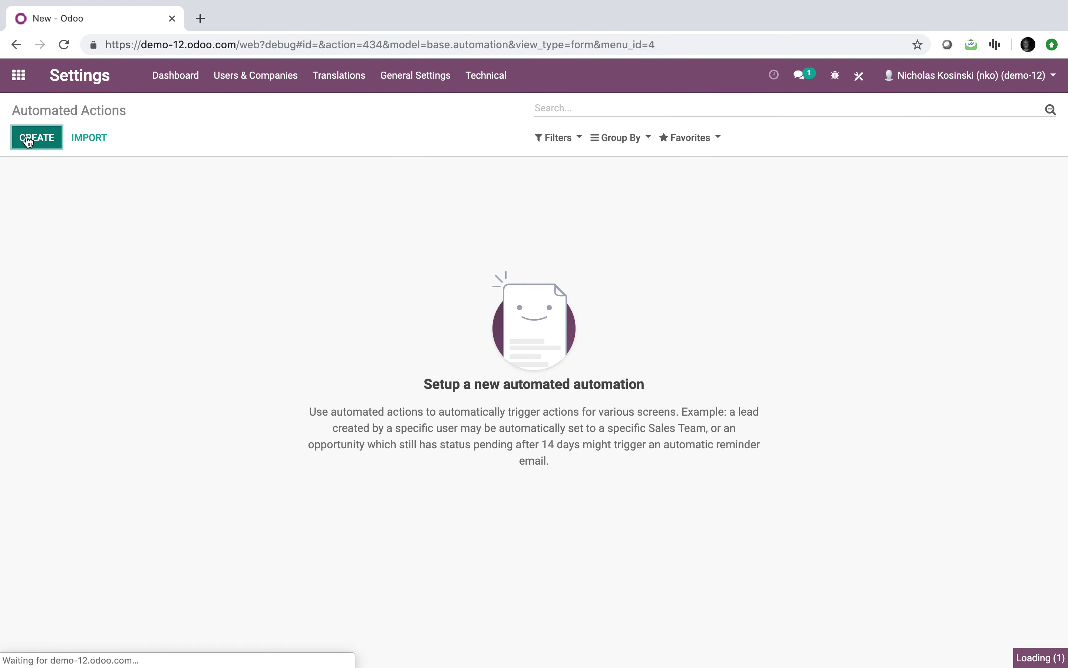
type("Update")
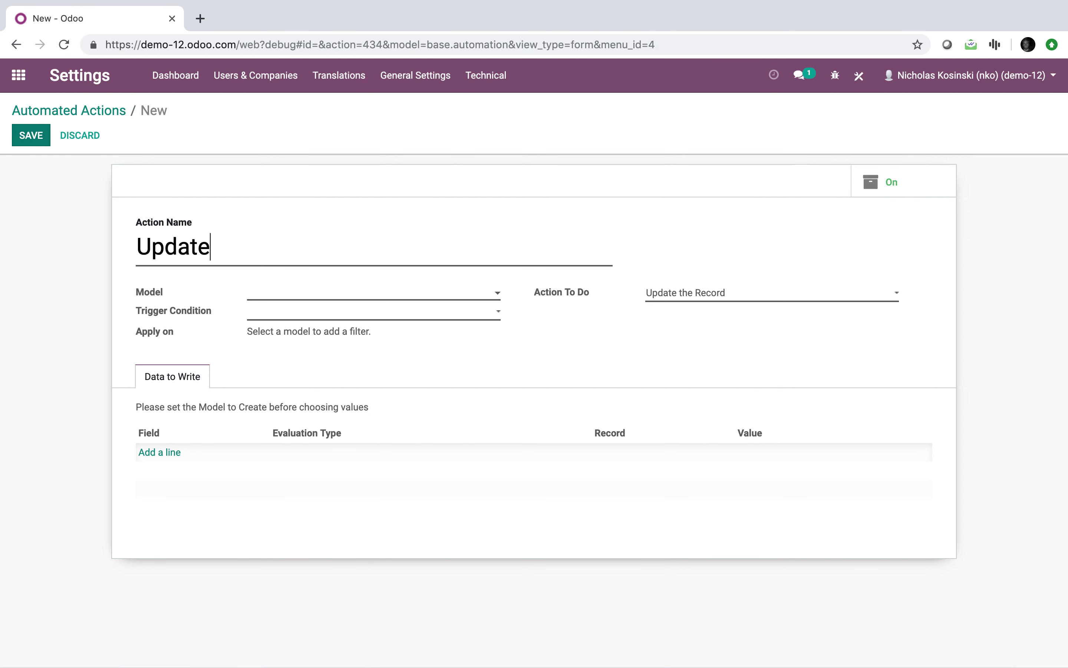
type(" Work Center")
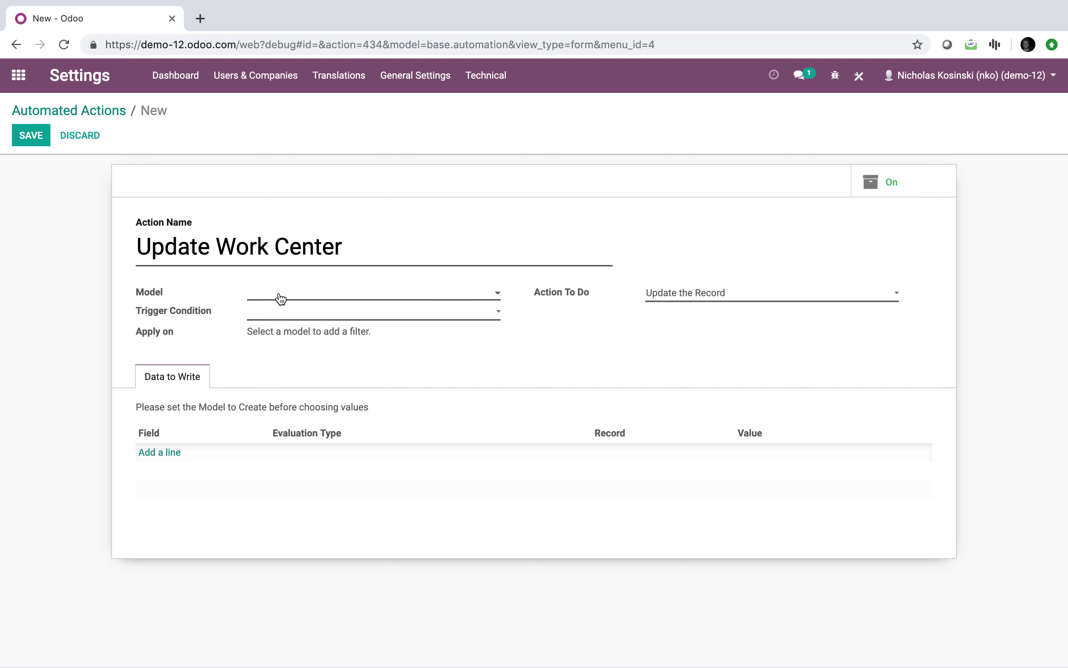
Apply the action to the Work Order model with trigger On Creation & Update
left_click(281, 299)
type("work ord")
left_click(312, 315)
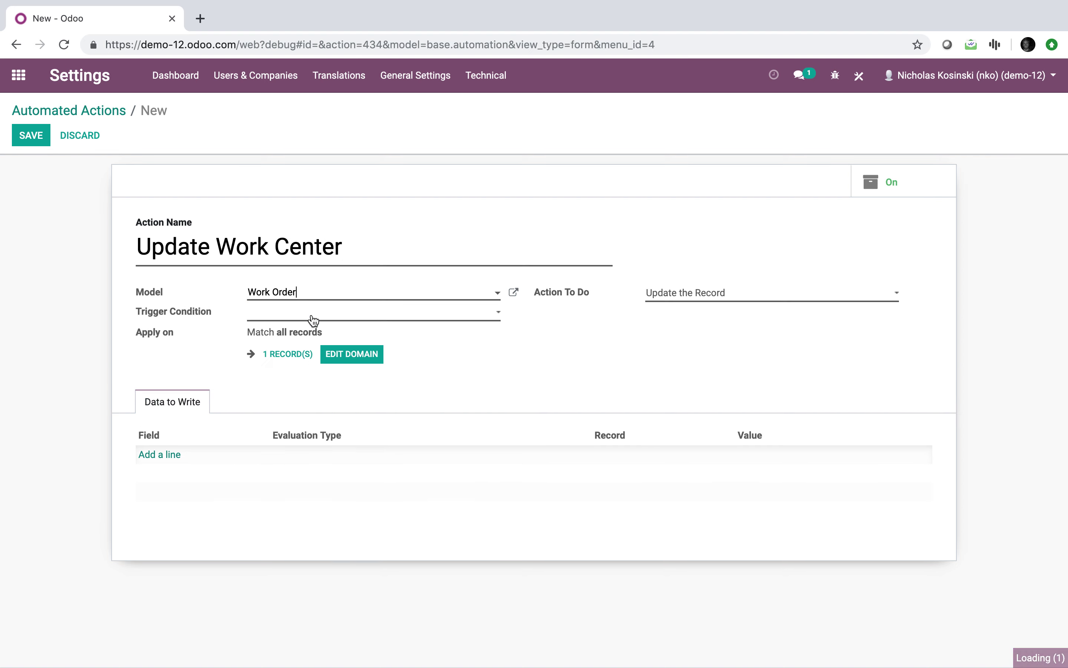
left_click(312, 313)
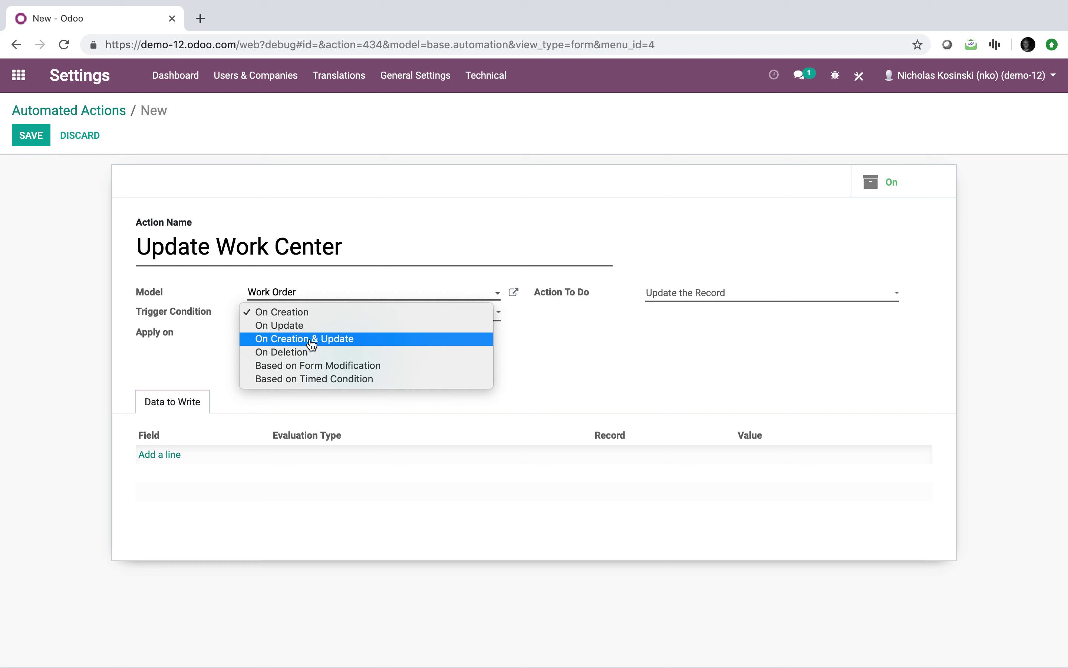
left_click(307, 340)
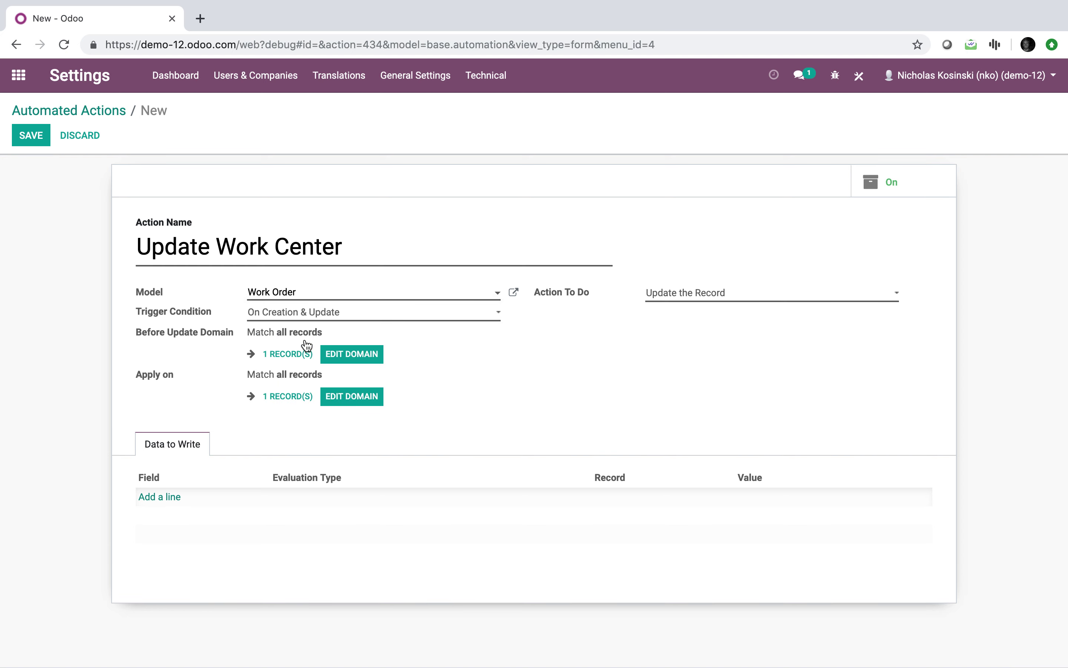
Set the Apply on domain to the rule 'Machine is set' and save it
left_click(360, 399)
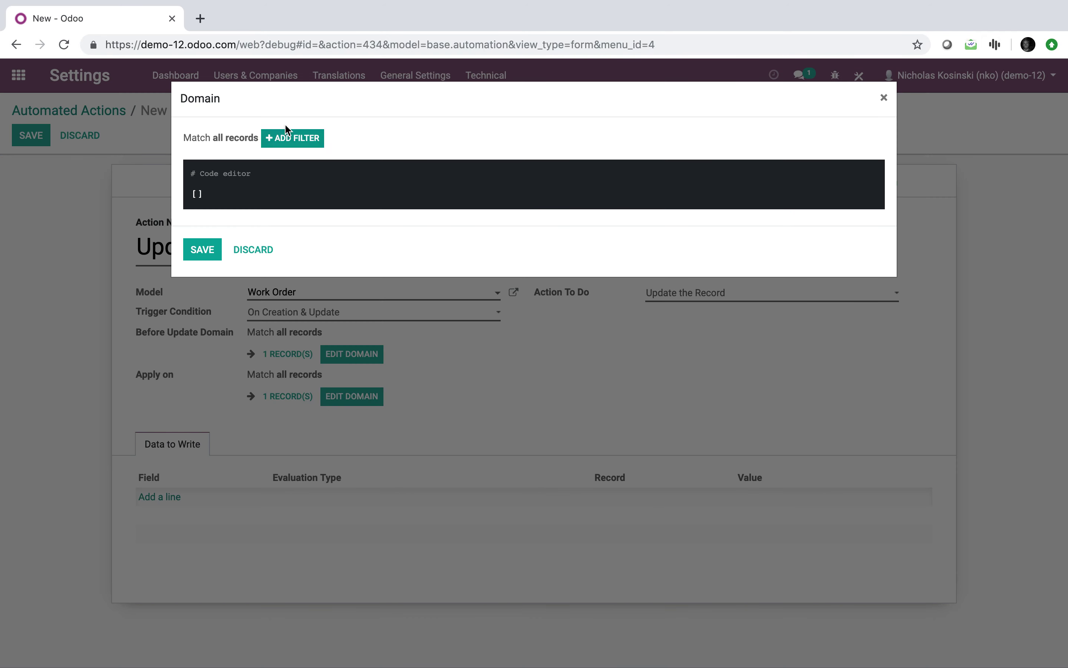
left_click(286, 150)
left_click(291, 157)
scroll(278, 399, "down", 10)
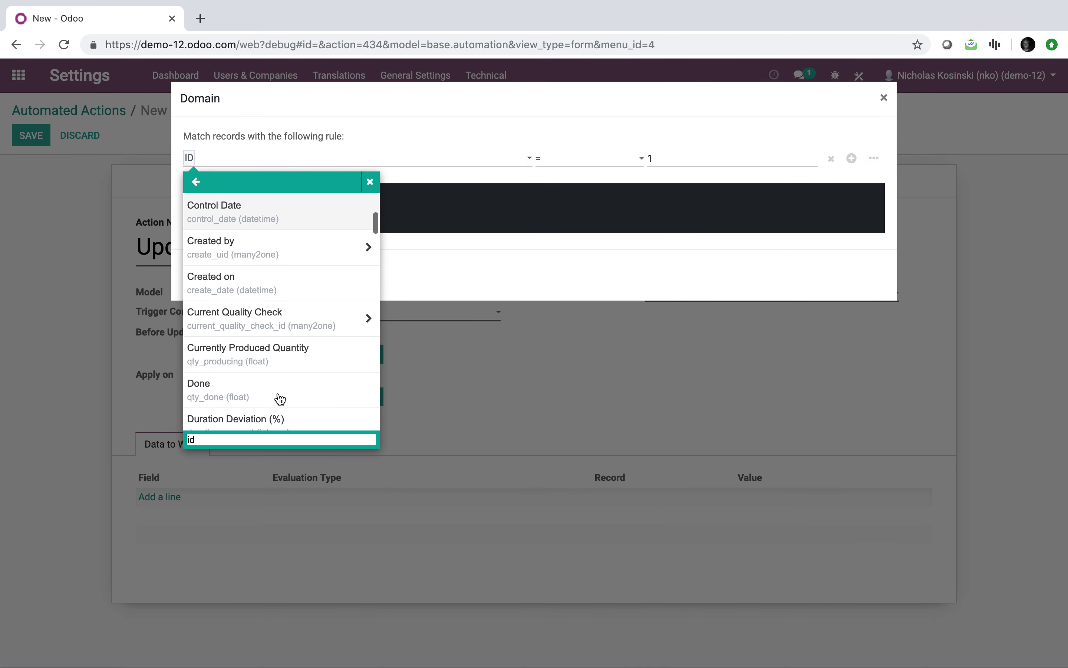
scroll(280, 399, "down", 10)
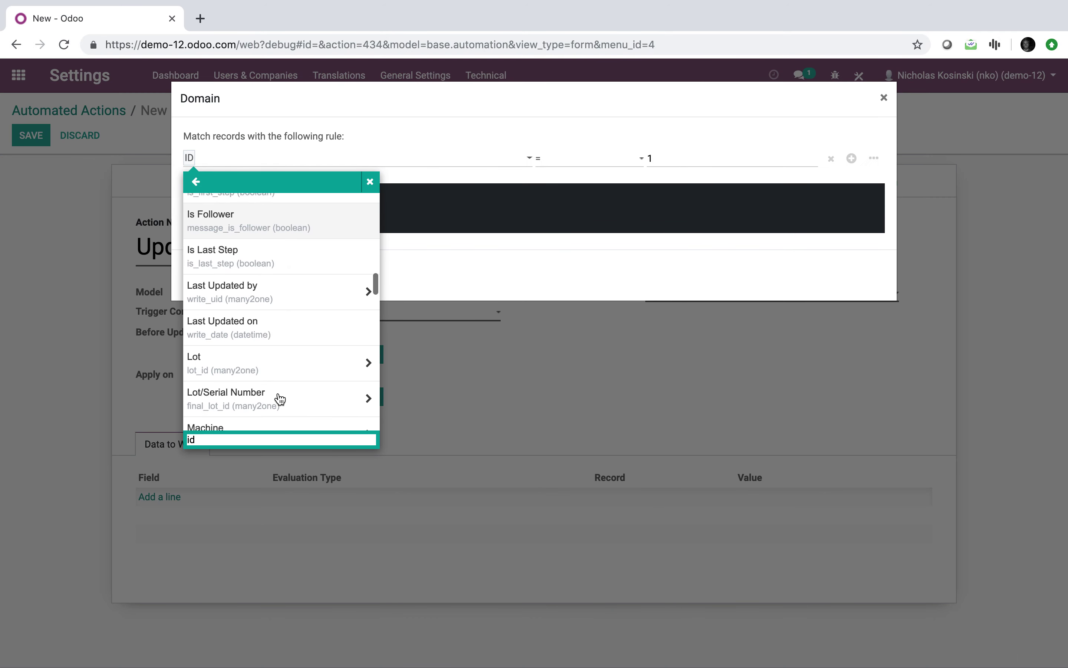
scroll(280, 399, "down", 3)
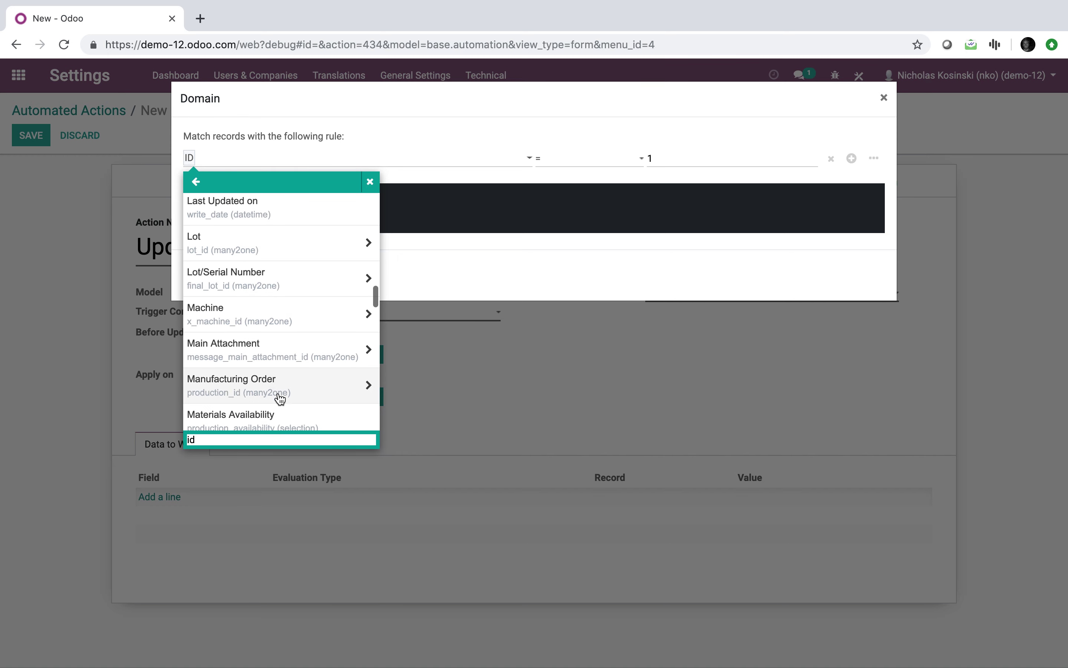
left_click(270, 317)
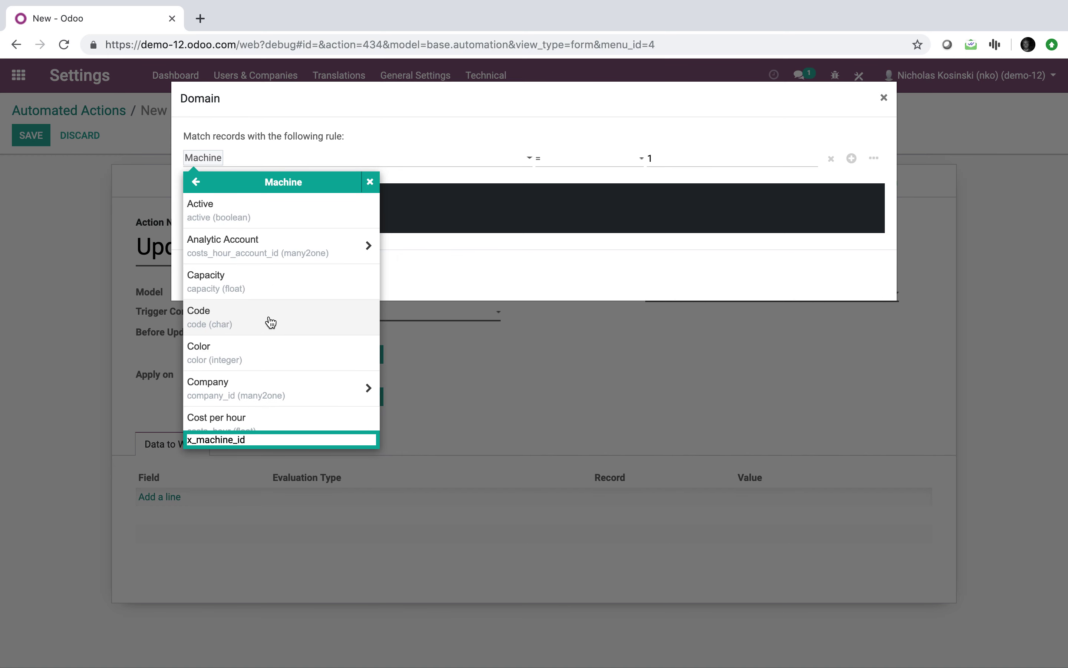
left_click(523, 118)
left_click(590, 167)
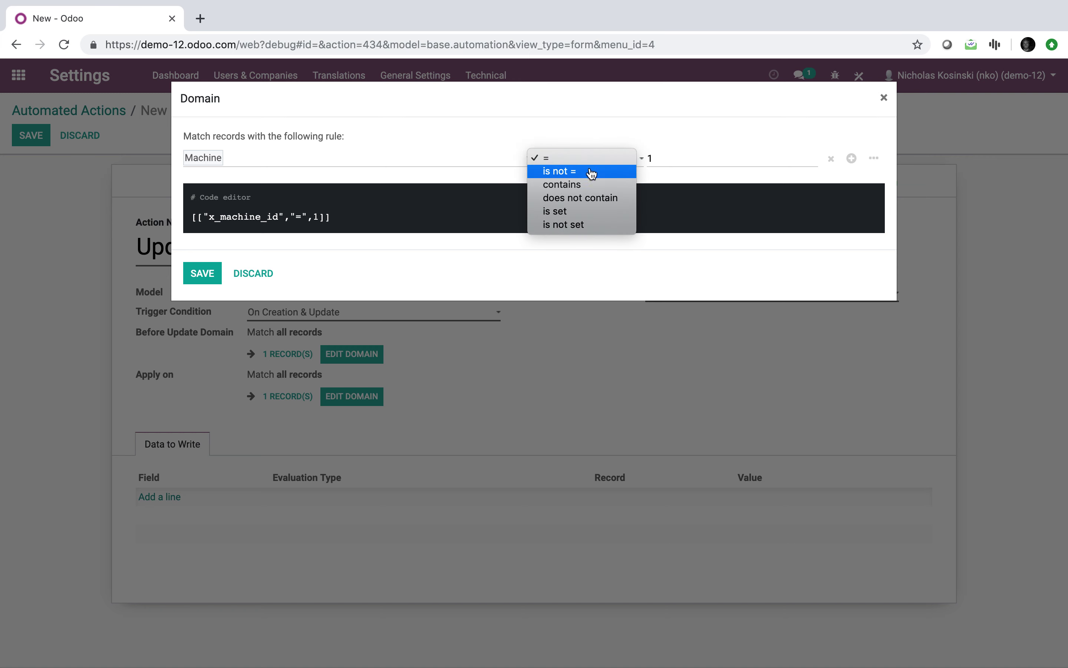
left_click(594, 211)
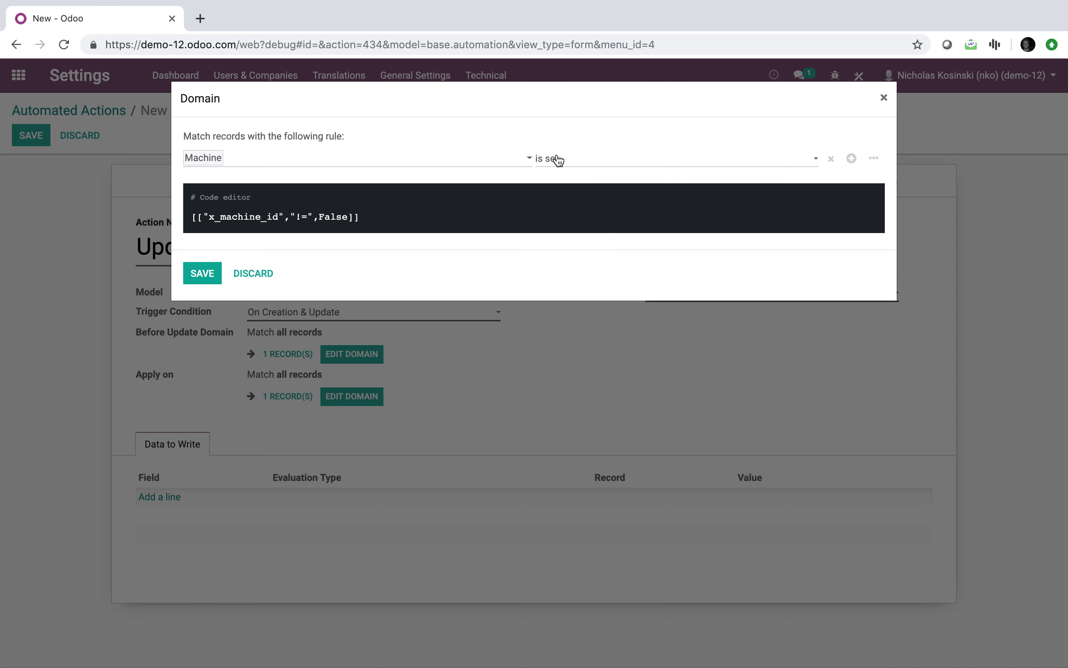
left_click(204, 273)
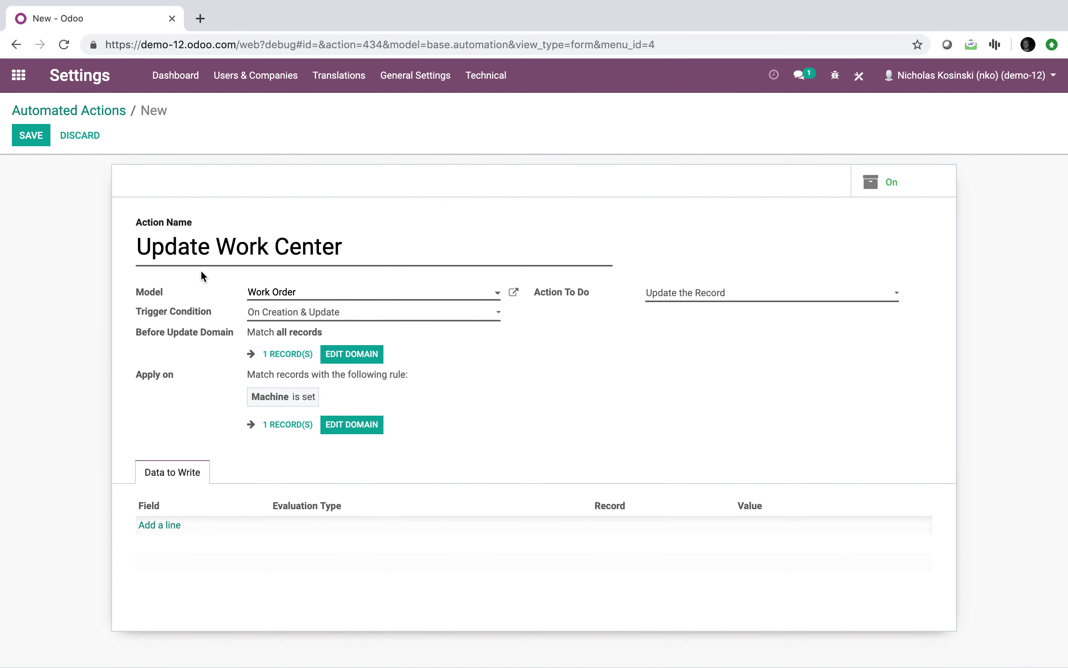
Reopen the domain, remove an extra rule, and save it with only 'Machine is set'
left_click(354, 427)
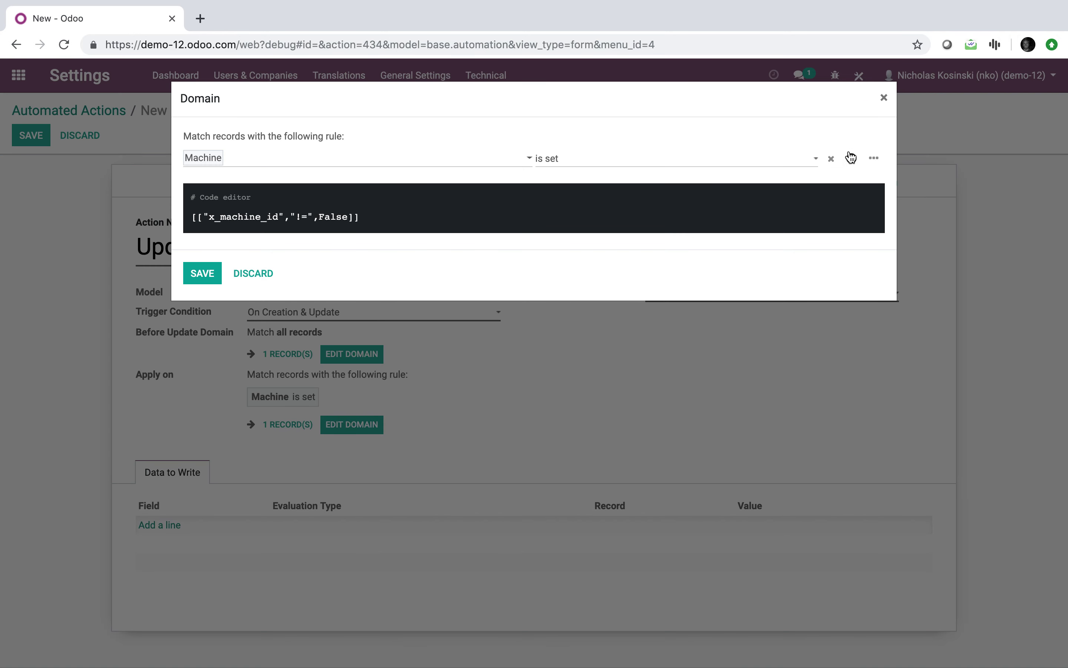
left_click(851, 158)
left_click(832, 185)
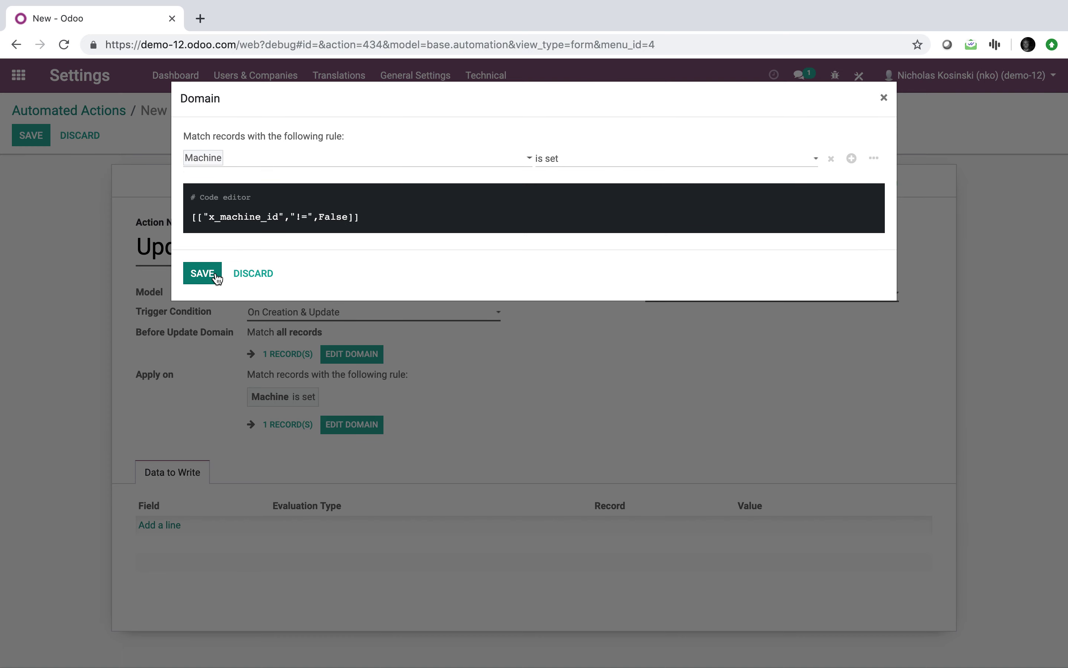
left_click(202, 273)
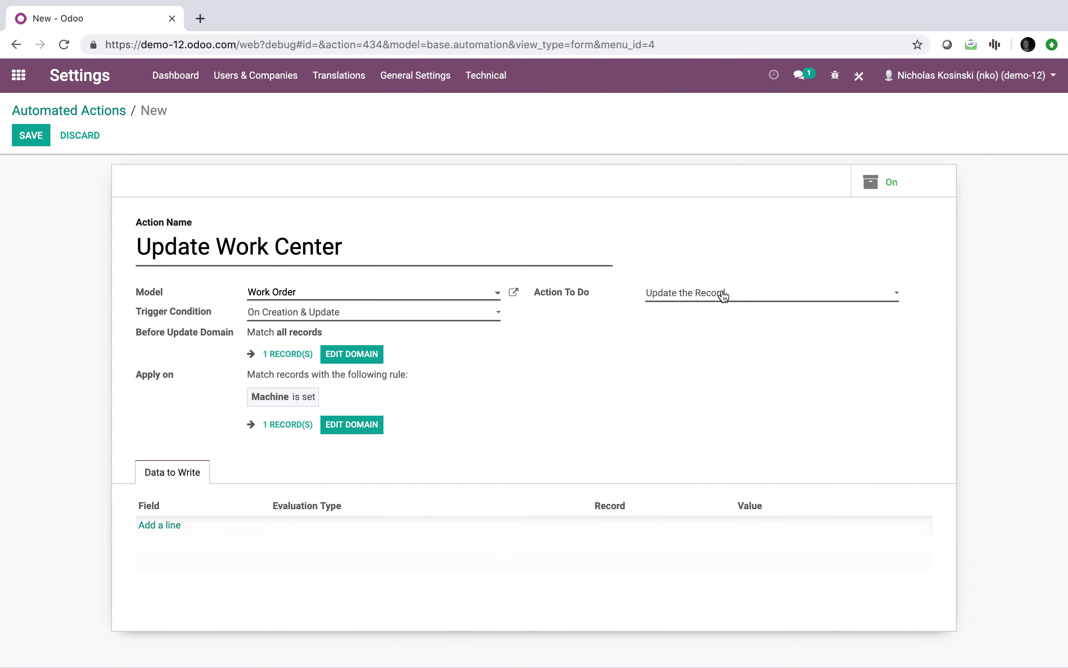
Add a Data to Write line: Work Center = Python expression record.x_machine_id.id, and save
left_click(168, 525)
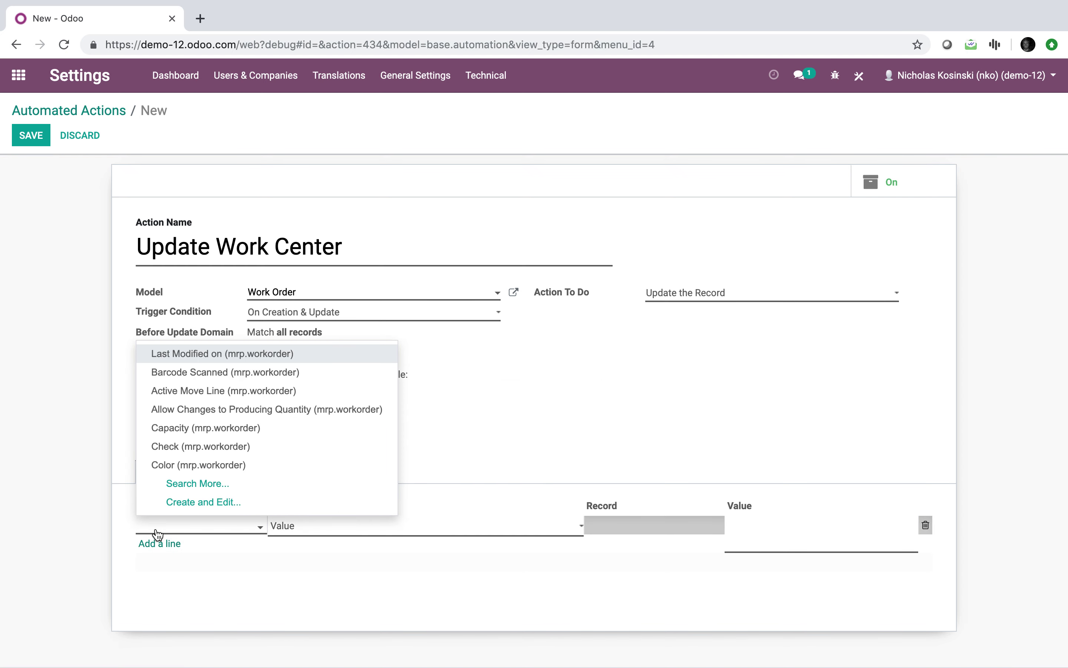
type("work")
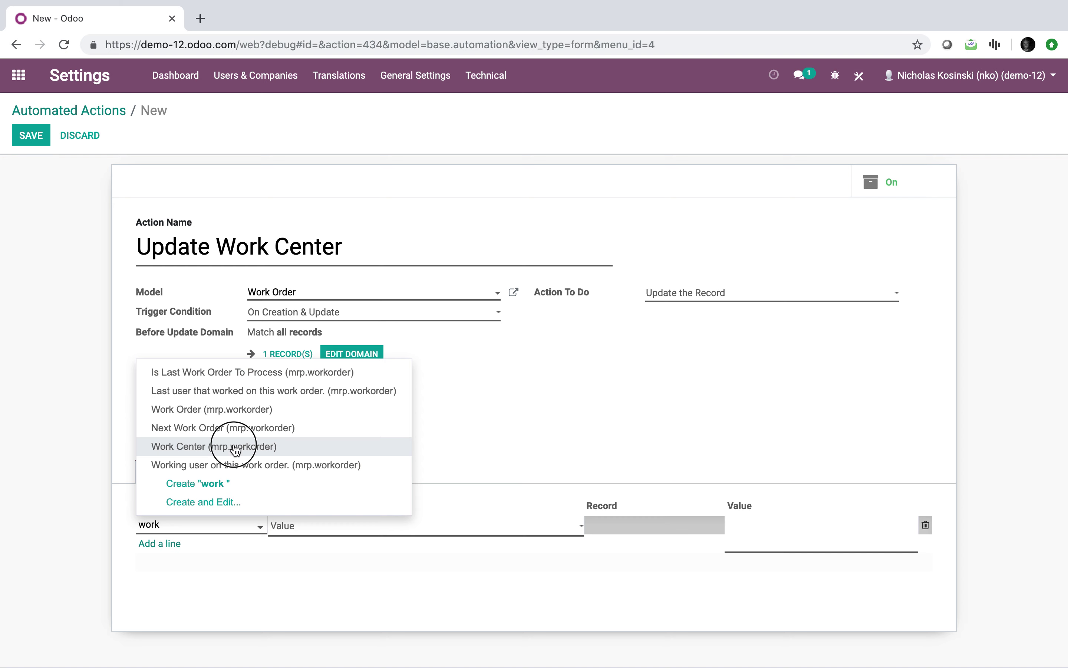
left_click(235, 450)
left_click(338, 526)
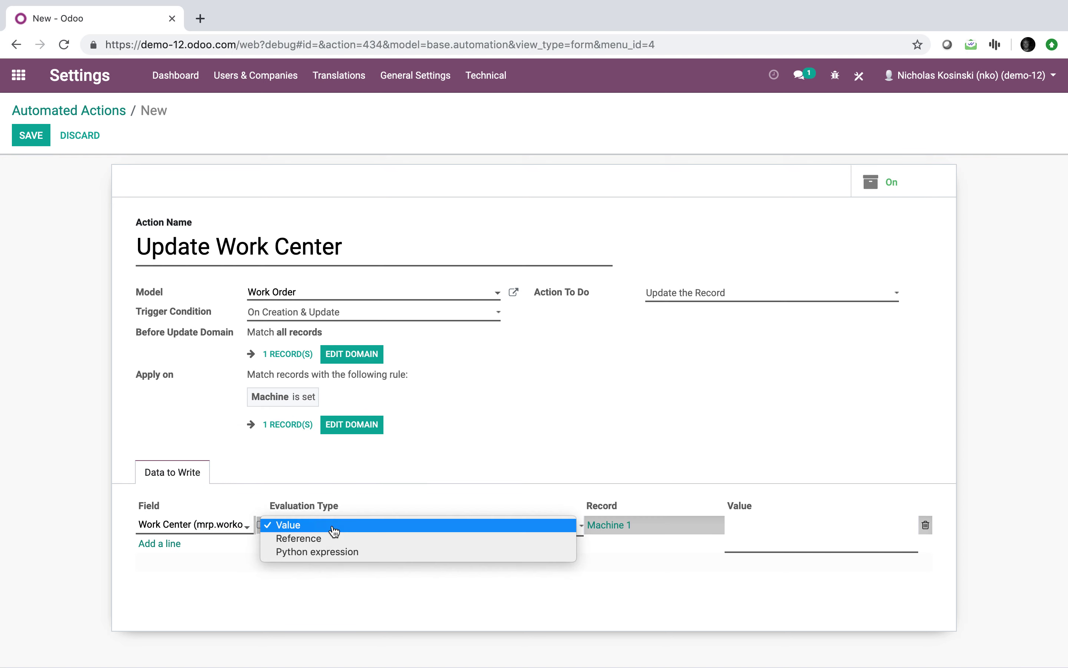
left_click(353, 552)
left_click(750, 530)
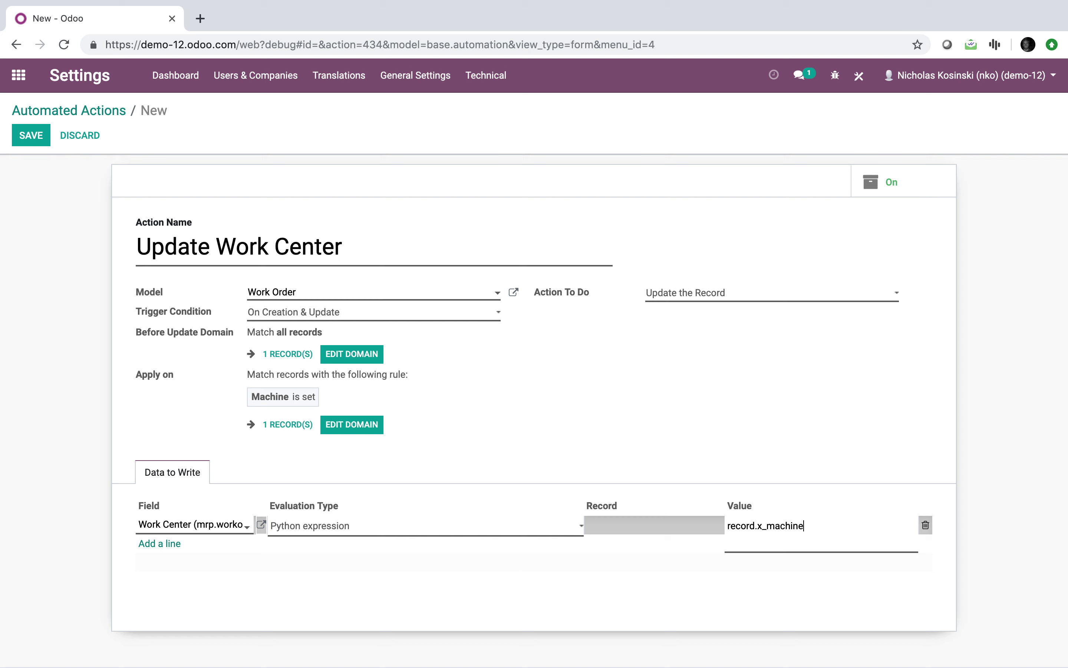
left_click(846, 376)
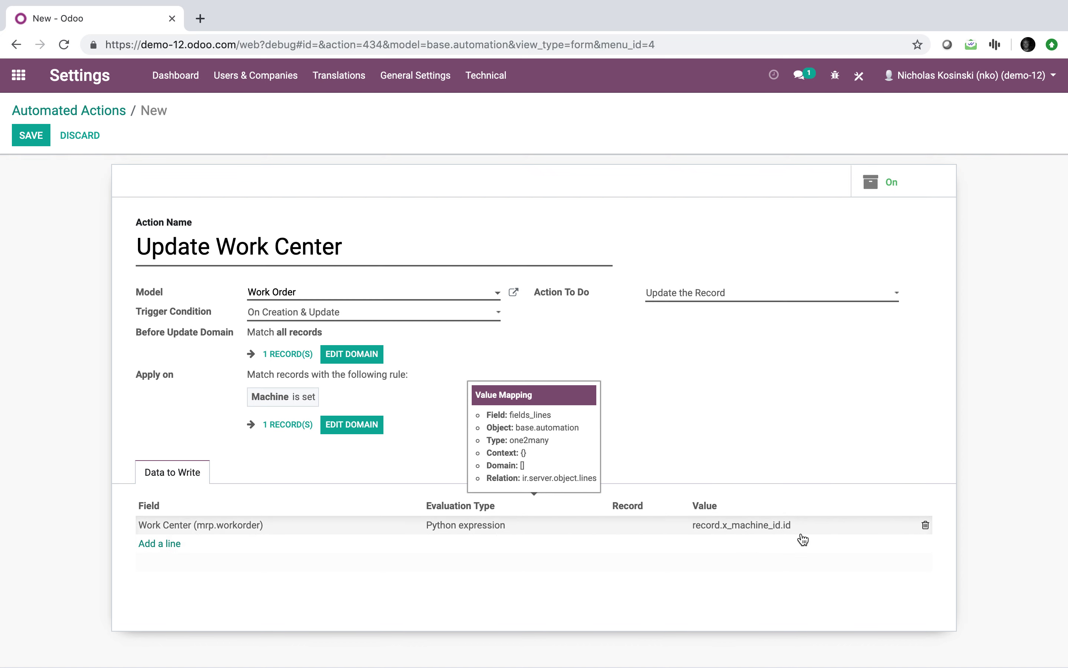
left_click(32, 139)
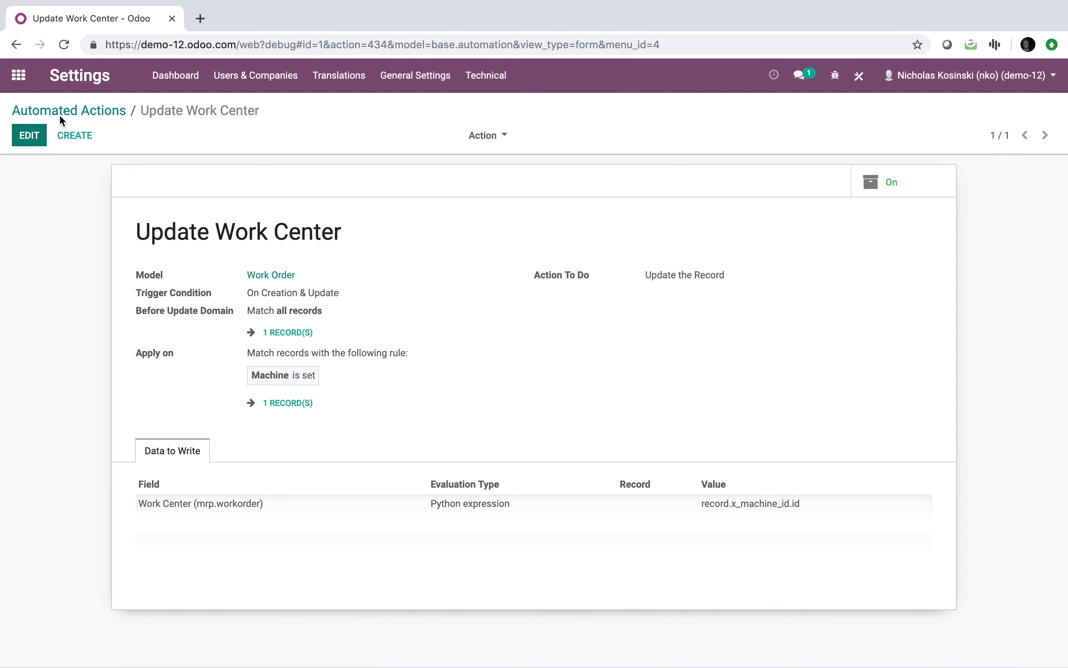
Go to the Manufacturing app's Operations > Work Orders and briefly open the Step 1 work order
left_click(255, 76)
left_click(18, 75)
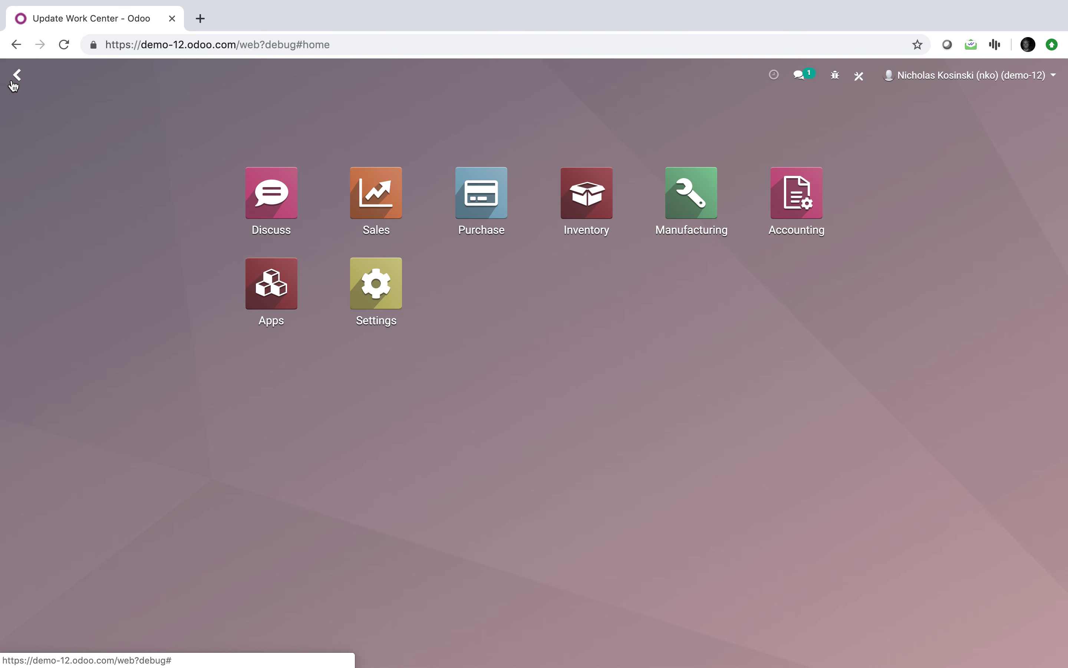
type("man")
left_click(305, 161)
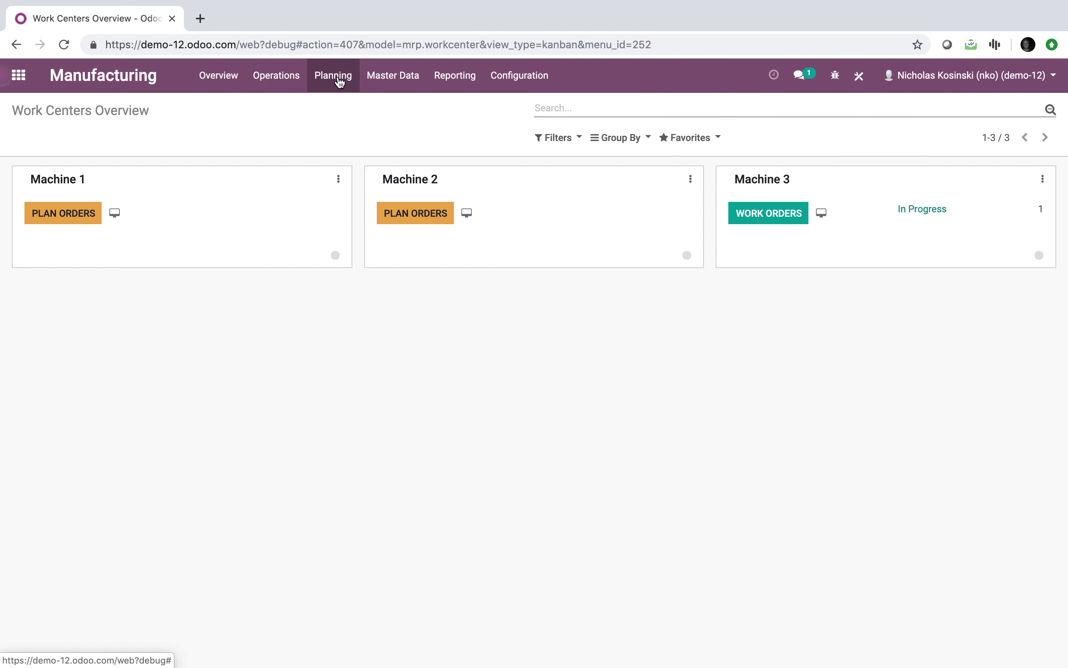
left_click(290, 77)
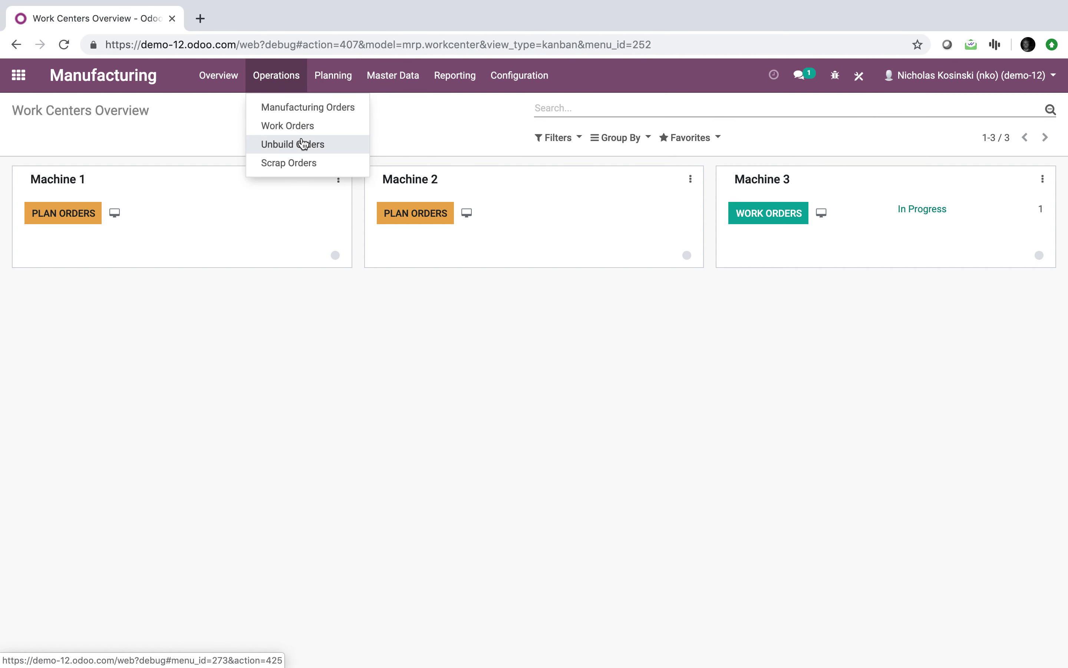
left_click(289, 127)
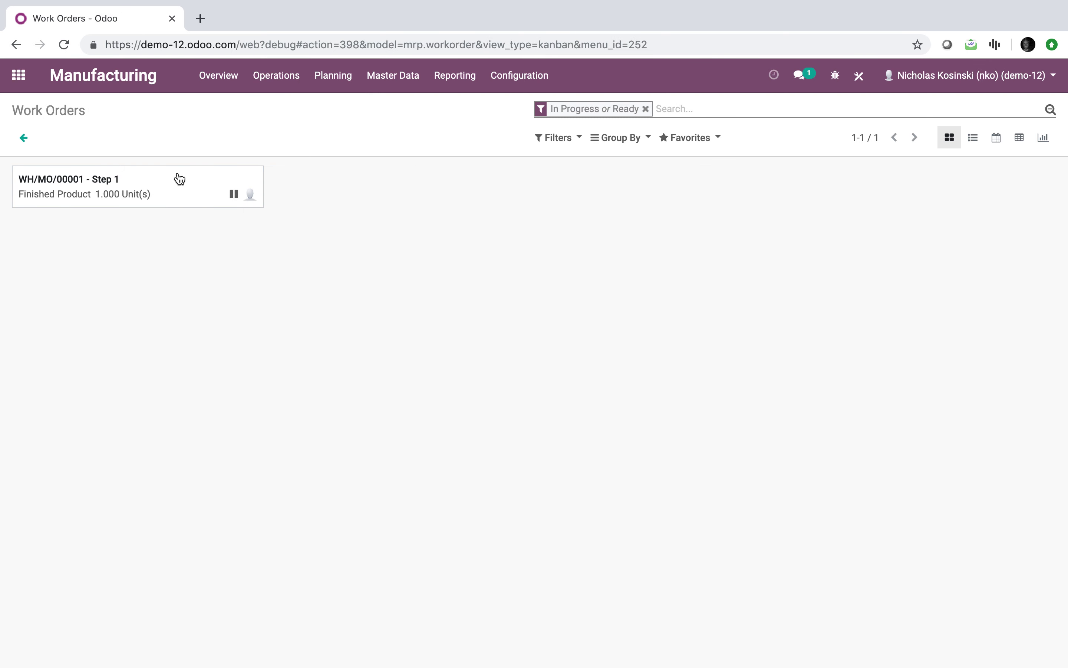
left_click(179, 179)
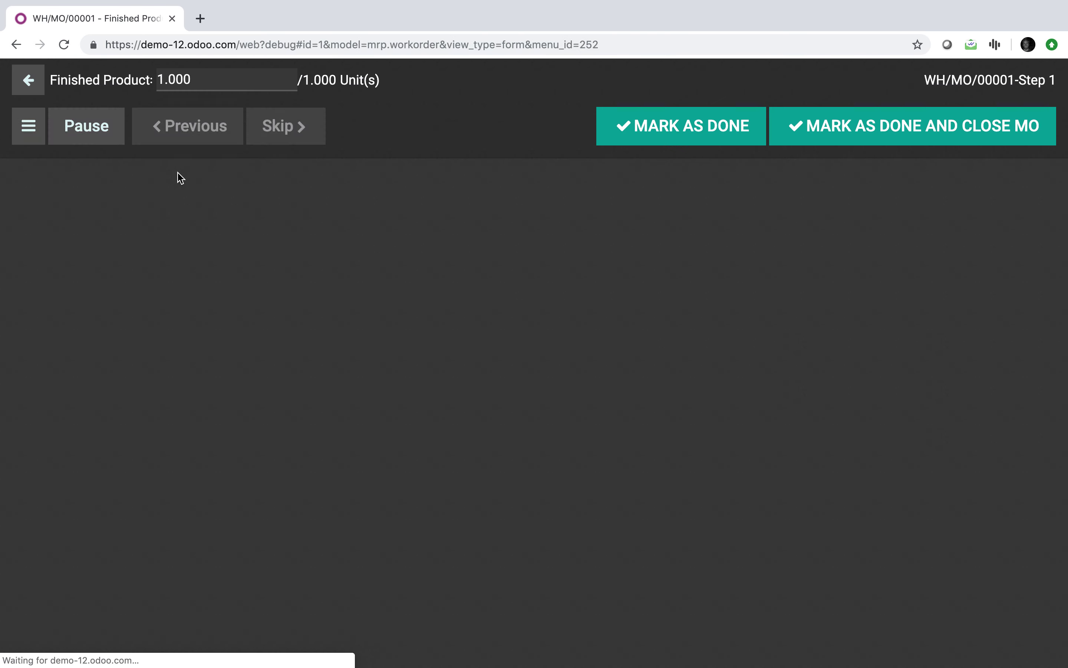
left_click(25, 89)
Reopen Work Orders in list view and open Step 1, still on Machine 1
left_click(1045, 105)
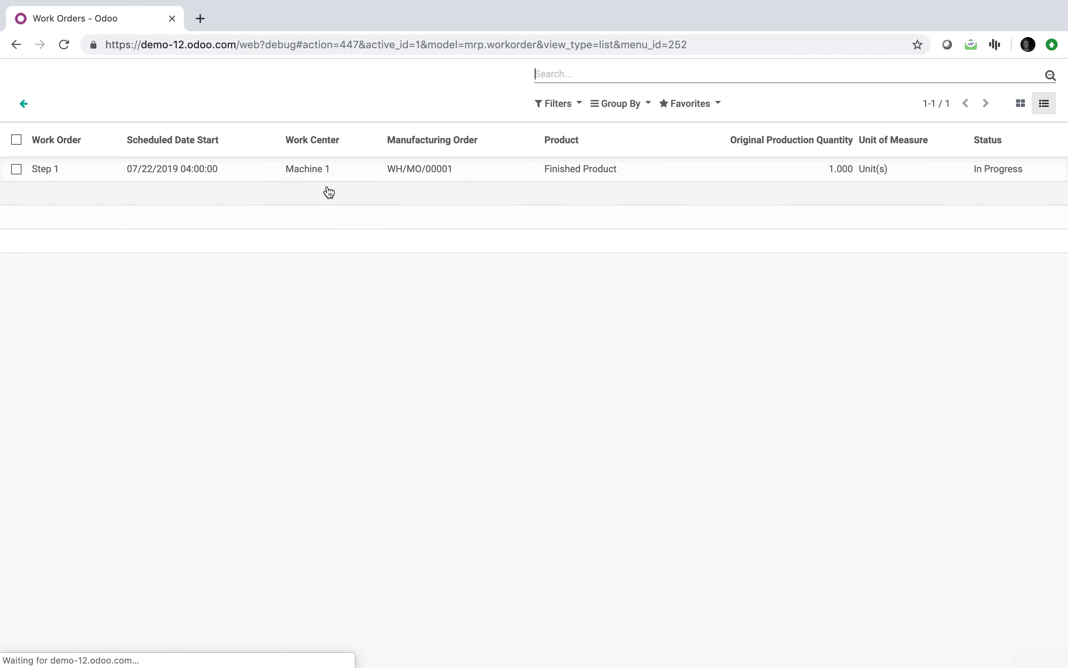
left_click(353, 169)
left_click(36, 123)
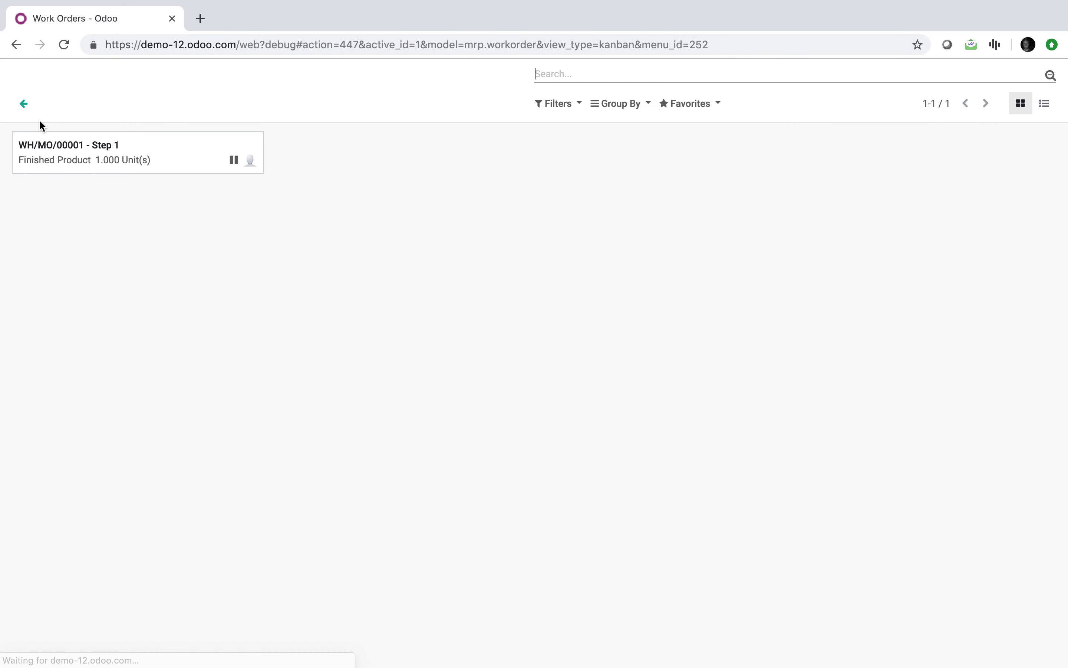
left_click(21, 103)
left_click(319, 84)
left_click(273, 81)
left_click(283, 124)
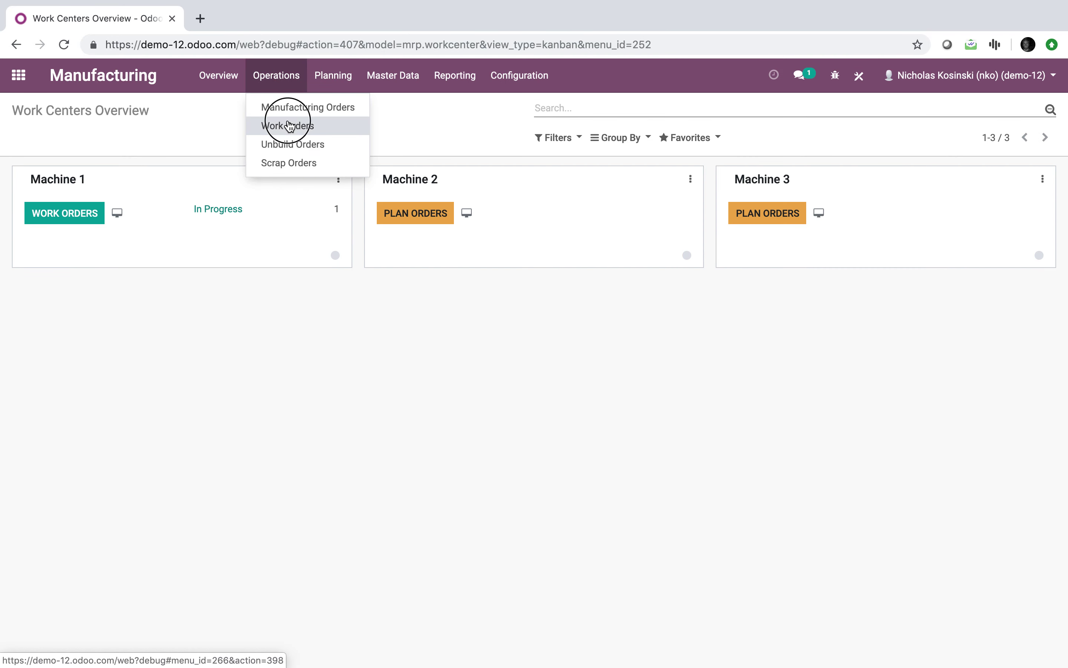
left_click(973, 137)
left_click(618, 202)
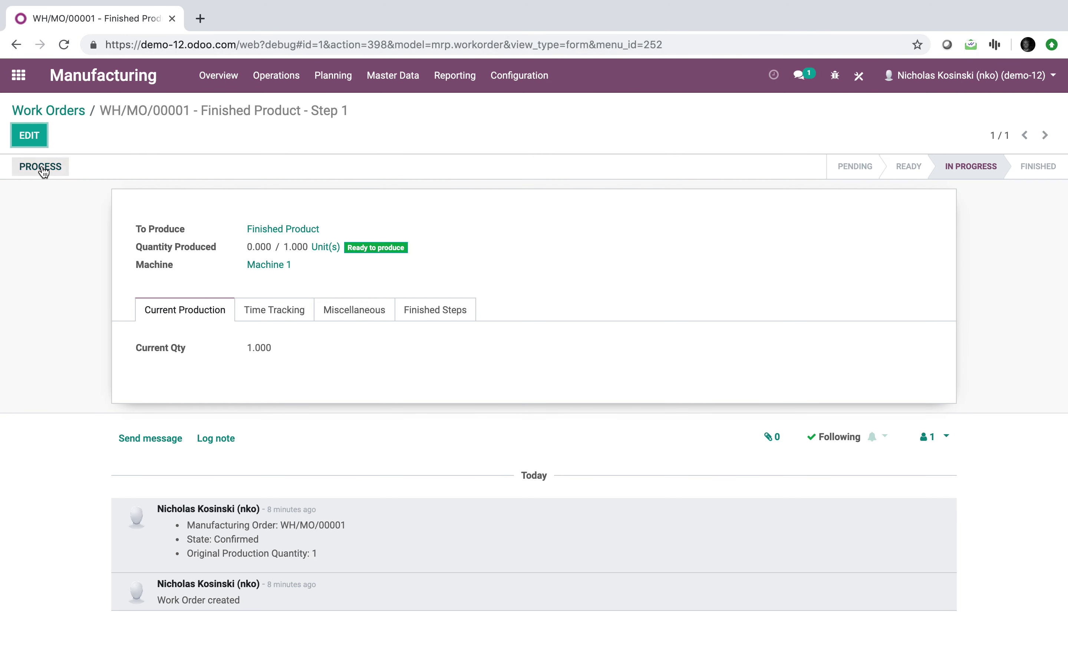
Change the Step 1 work order's Machine to Machine 2, save, and view the Work Centers Overview
left_click(30, 135)
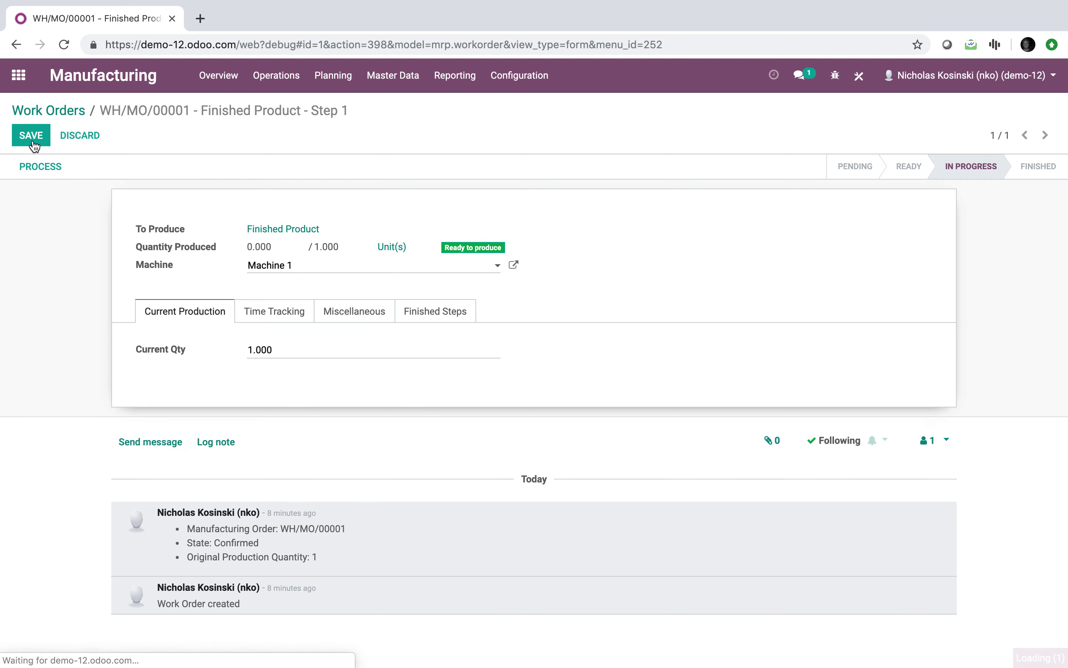
left_click(307, 269)
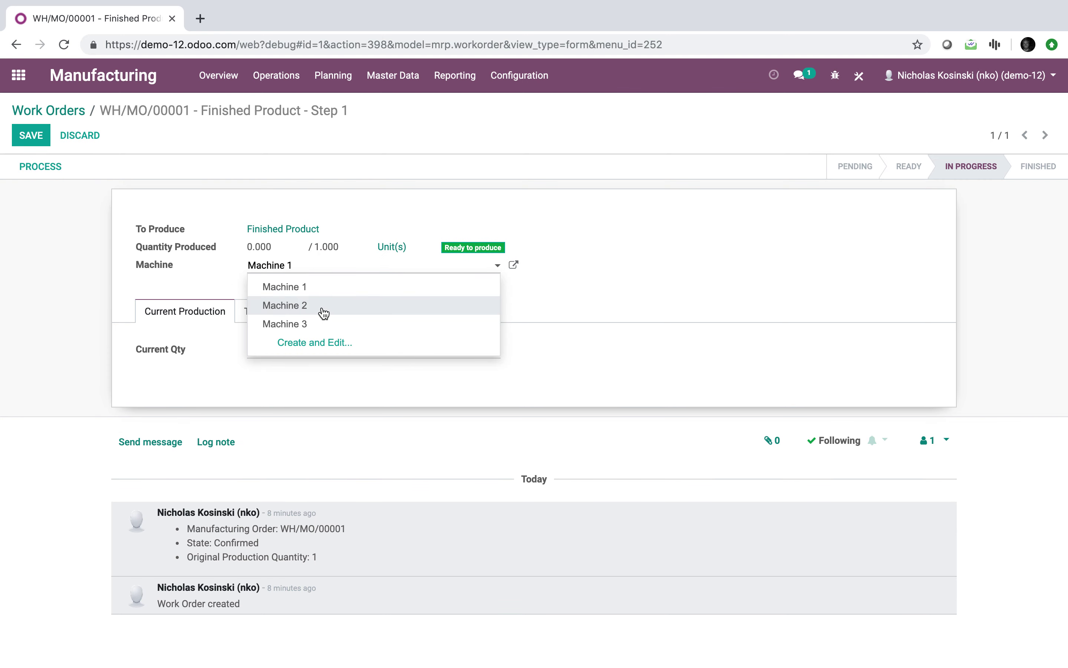
left_click(330, 291)
left_click(336, 311)
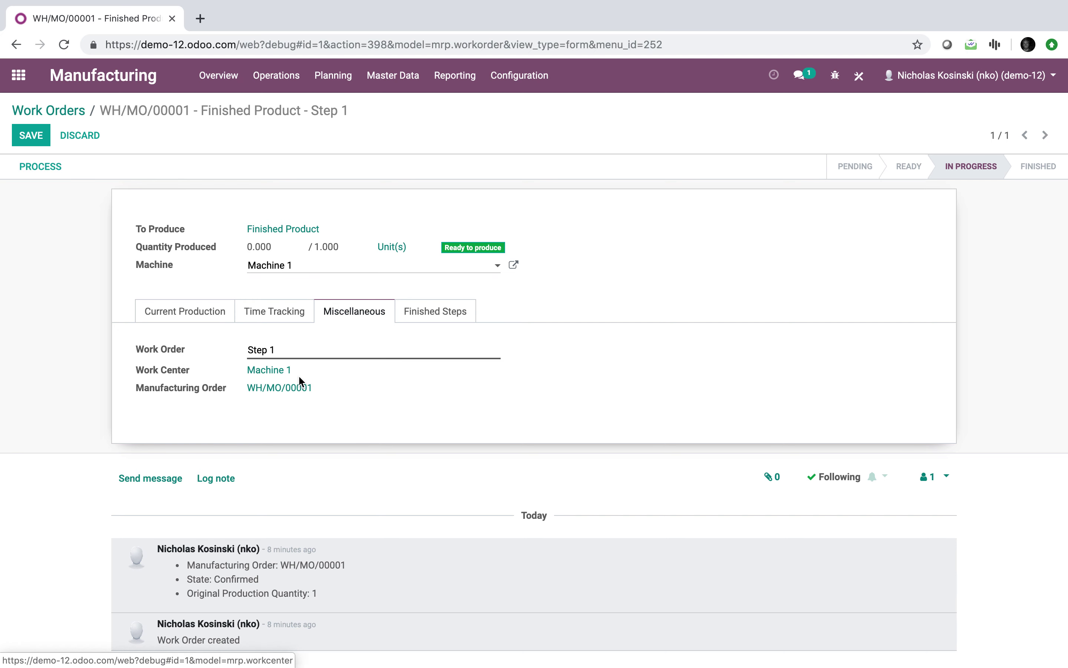
left_click(302, 272)
left_click(304, 303)
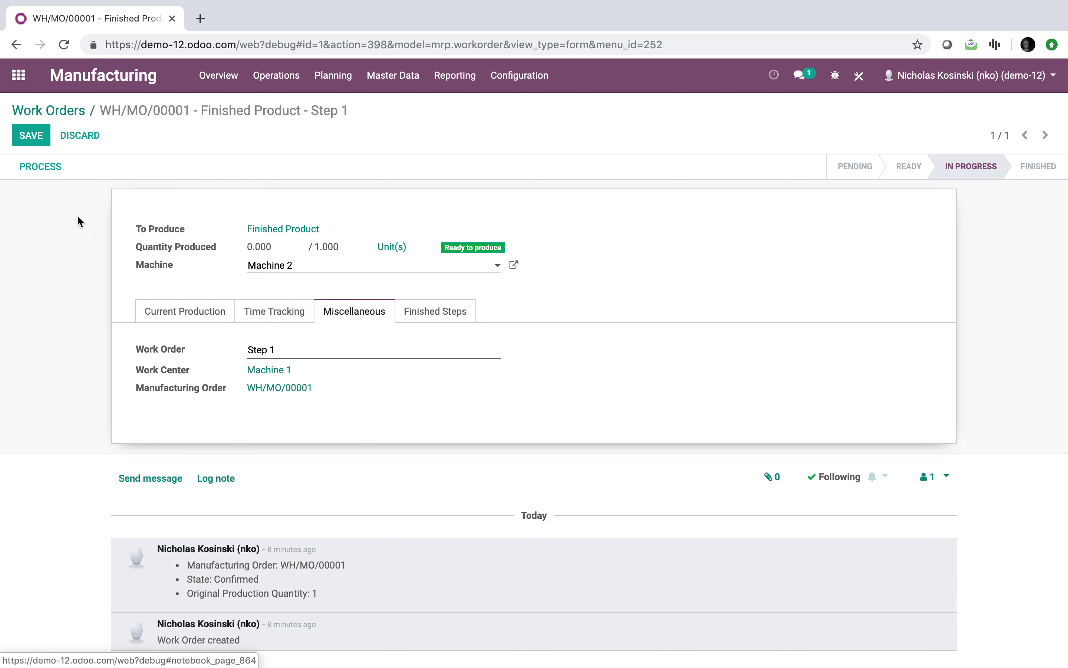
left_click(33, 136)
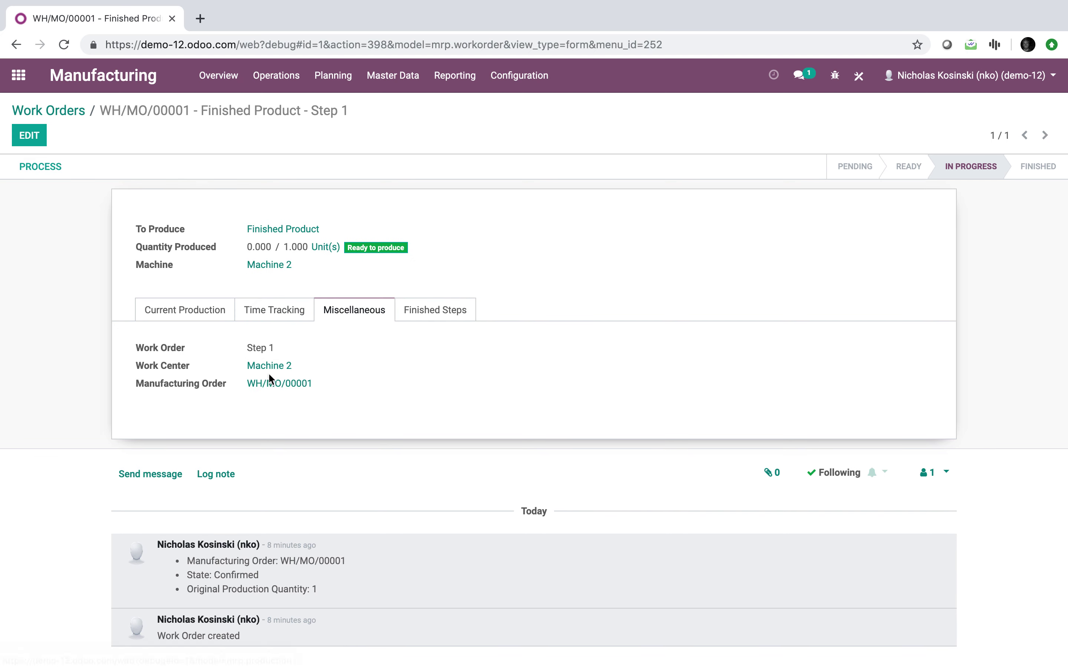
left_click(218, 75)
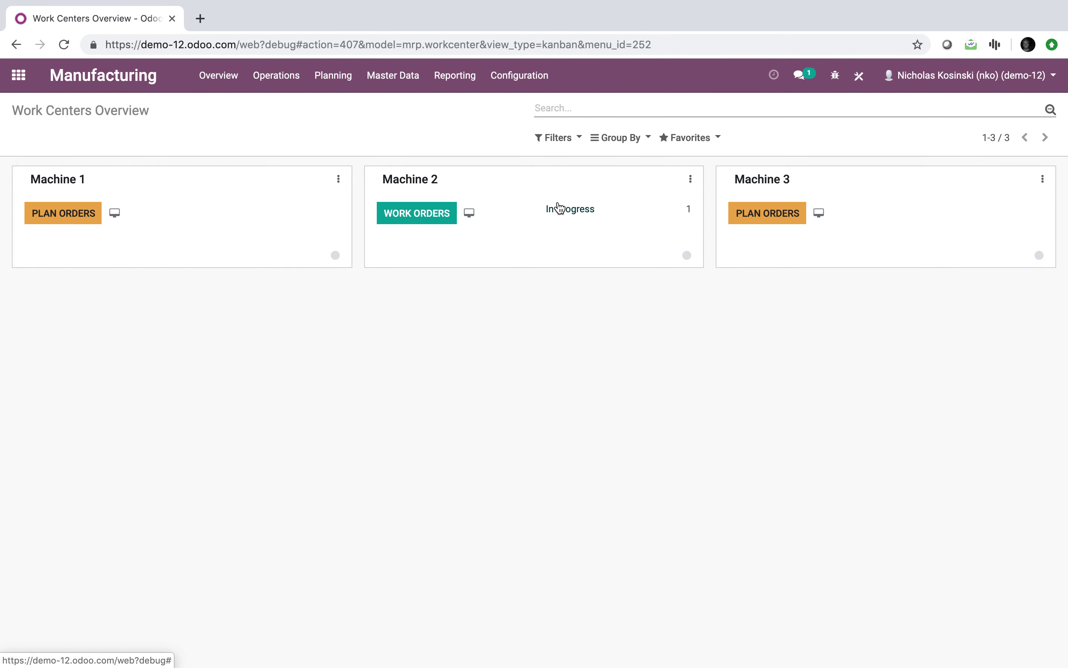
Reopen Step 1 from the Work Orders list, set Machine 3, save, and return to the overview
left_click(333, 76)
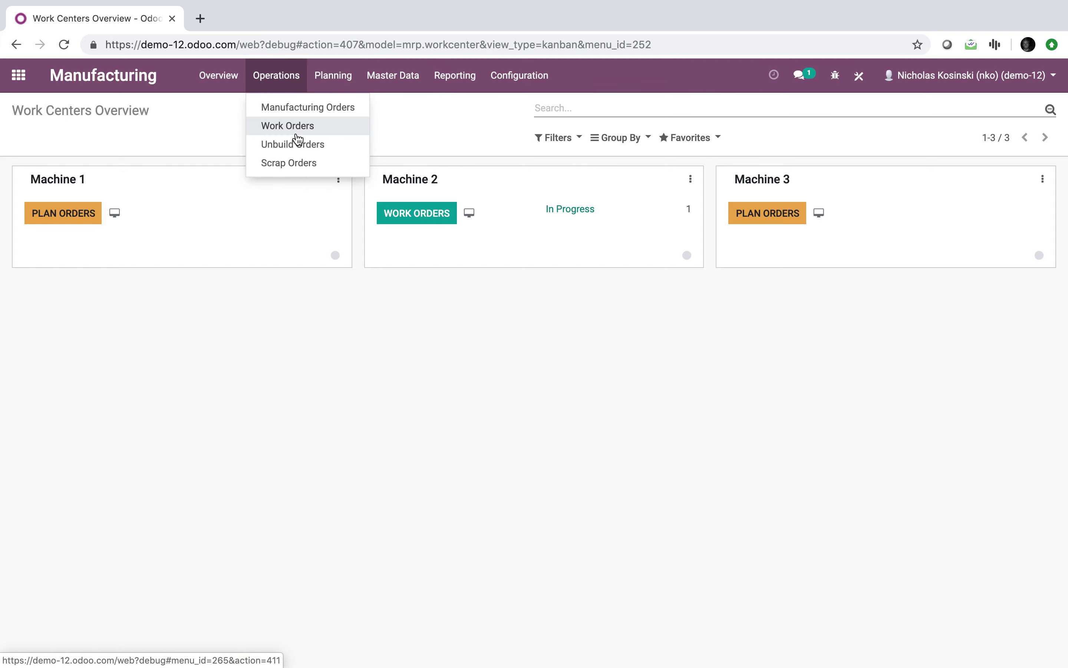
left_click(293, 125)
left_click(973, 137)
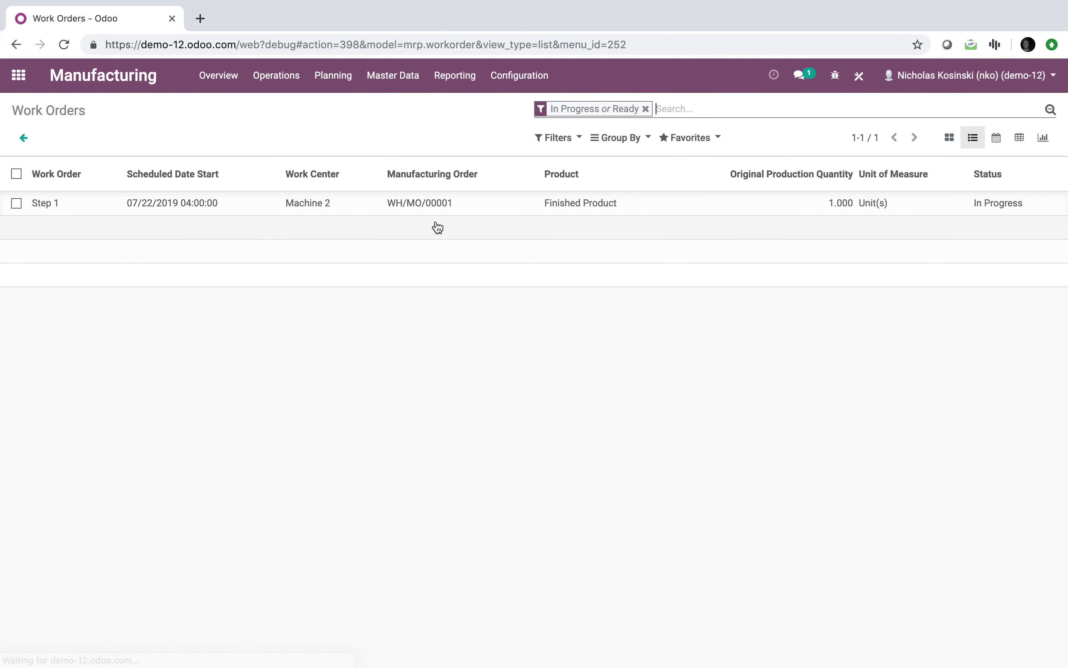
left_click(57, 202)
left_click(29, 142)
left_click(283, 269)
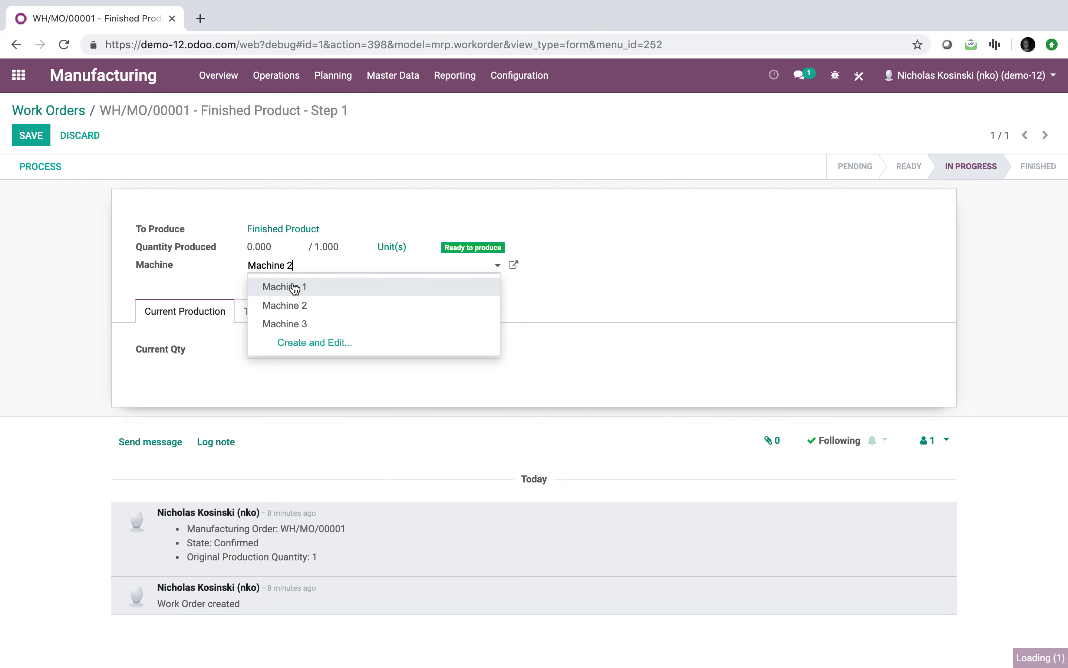
left_click(289, 322)
left_click(34, 133)
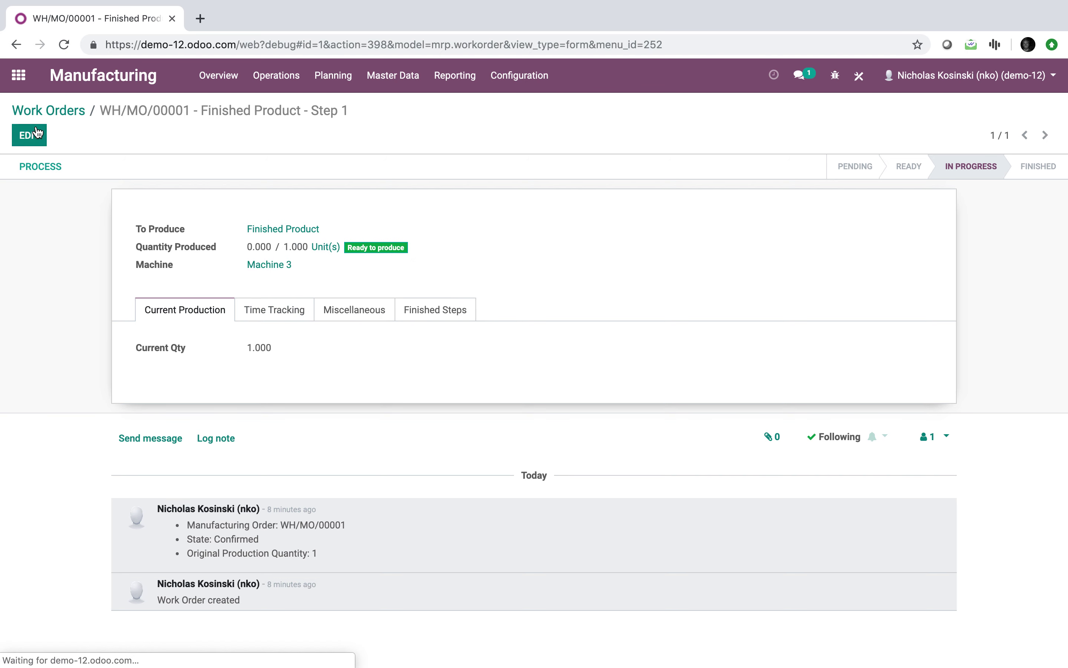
left_click(238, 64)
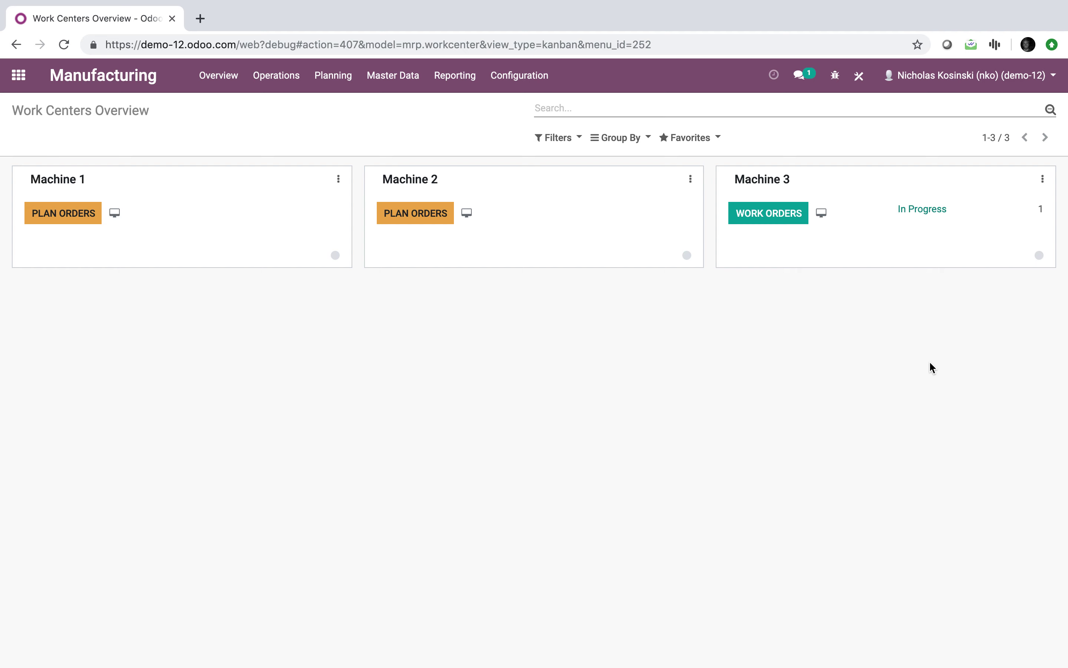
Open Work Orders and add a custom grouping by the Machine field
left_click(277, 76)
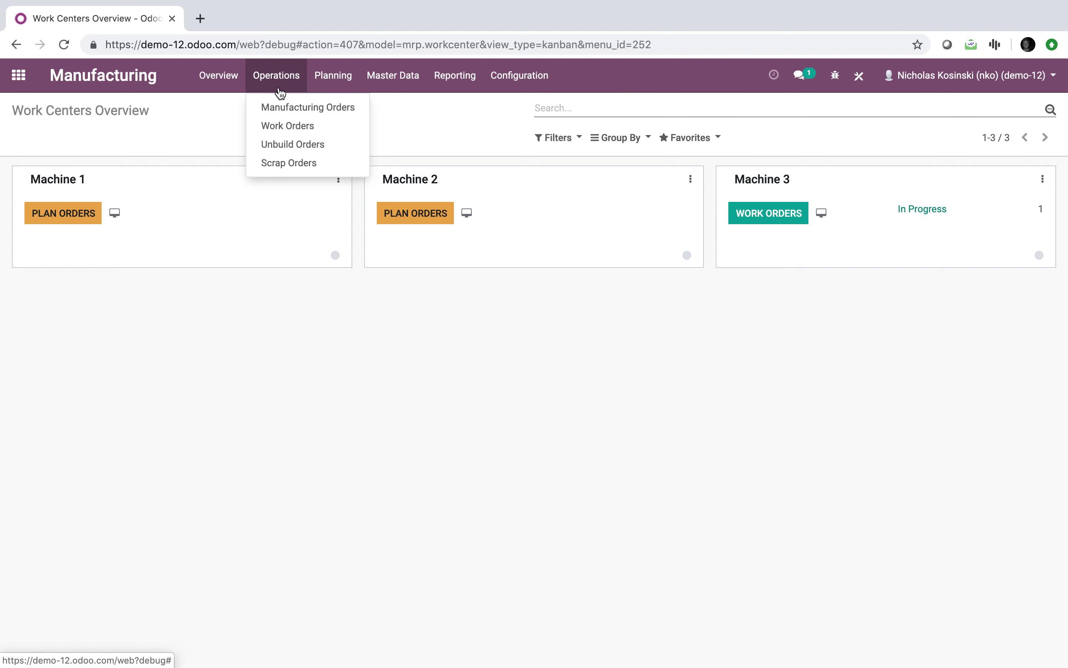
left_click(286, 124)
left_click(974, 139)
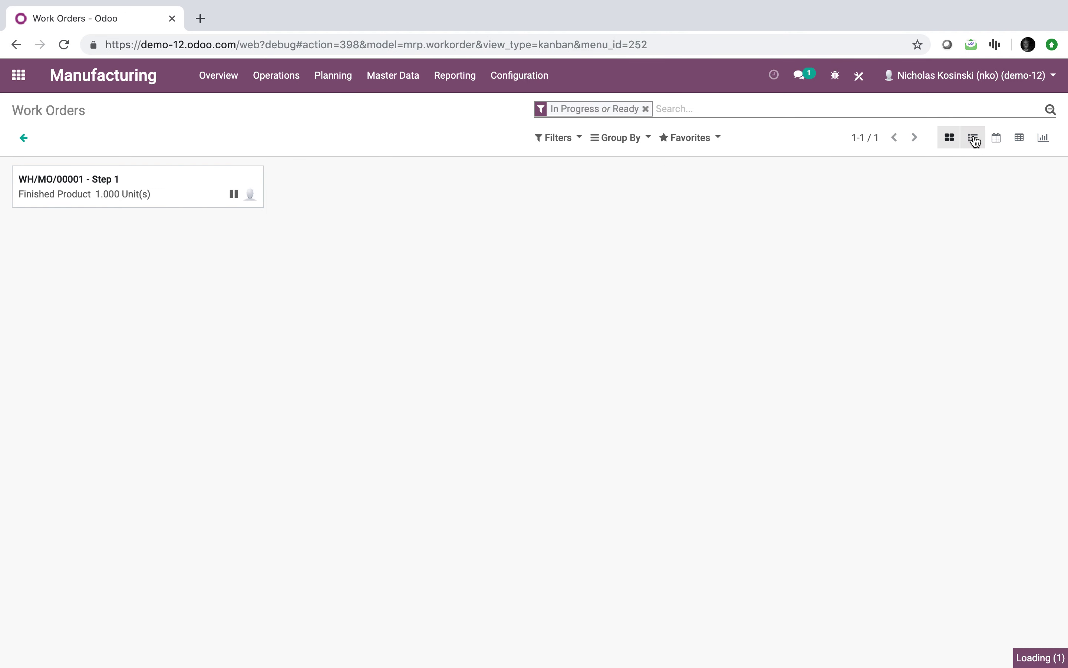
left_click(950, 138)
left_click(665, 140)
left_click(639, 139)
left_click(643, 246)
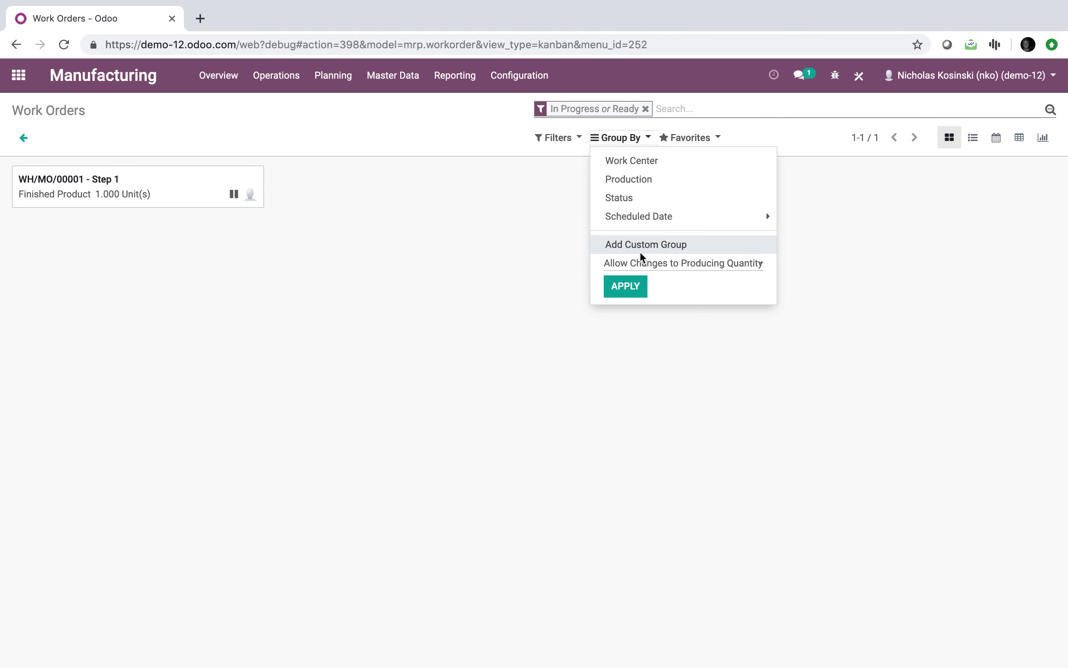
left_click(642, 260)
key("m")
key("Return")
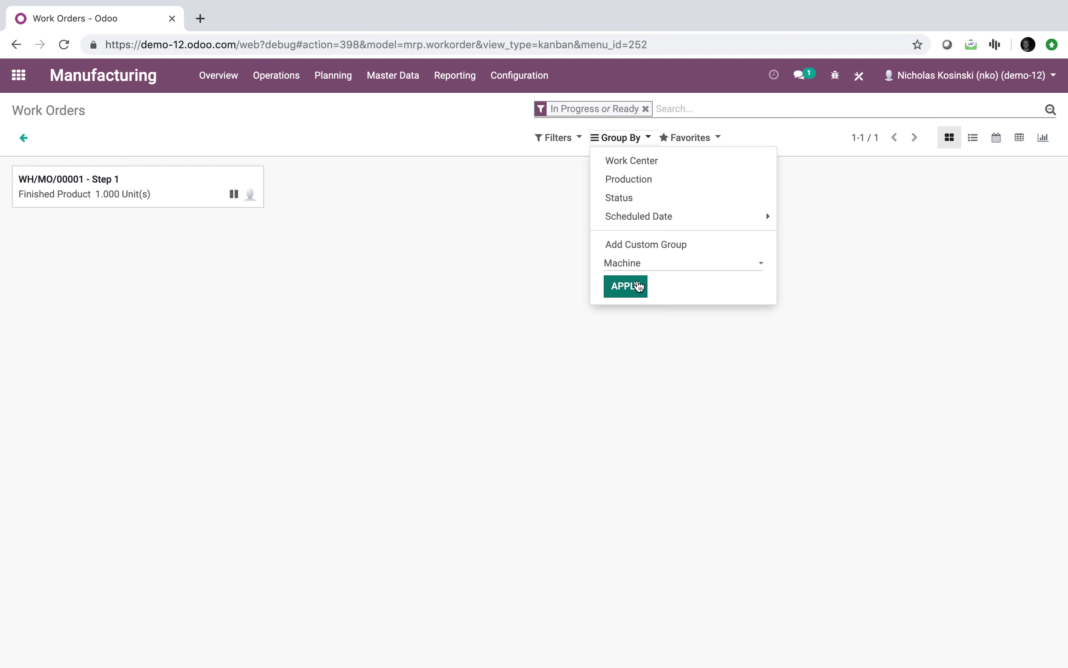
left_click(638, 286)
Save the current search as the default favorite 'Work Orders'
left_click(702, 139)
left_click(706, 161)
left_click(677, 200)
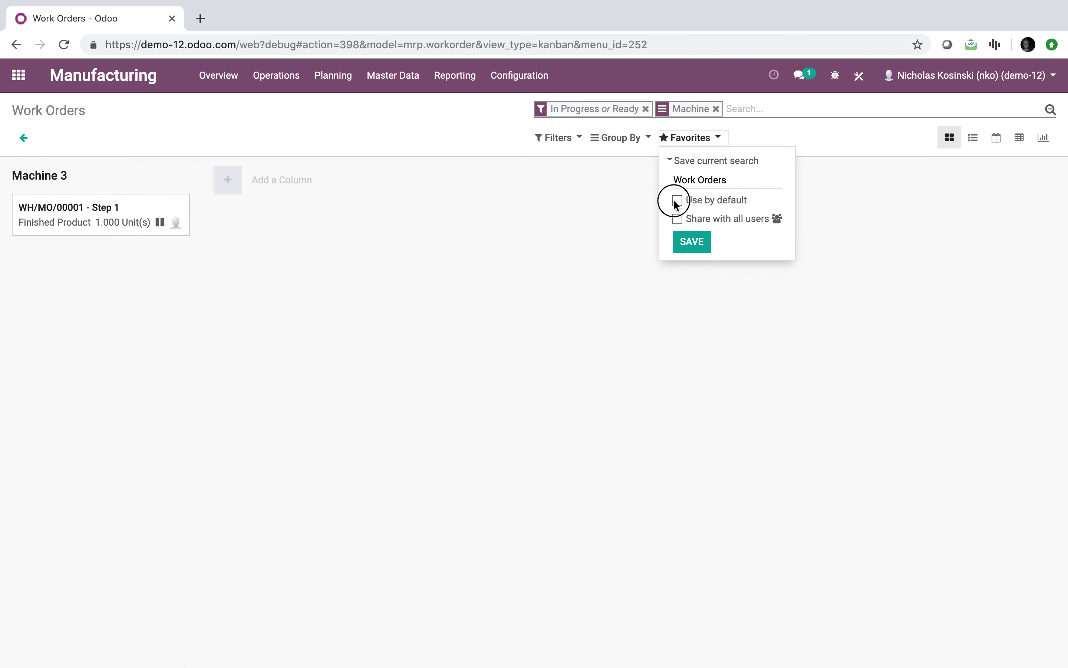
left_click(693, 243)
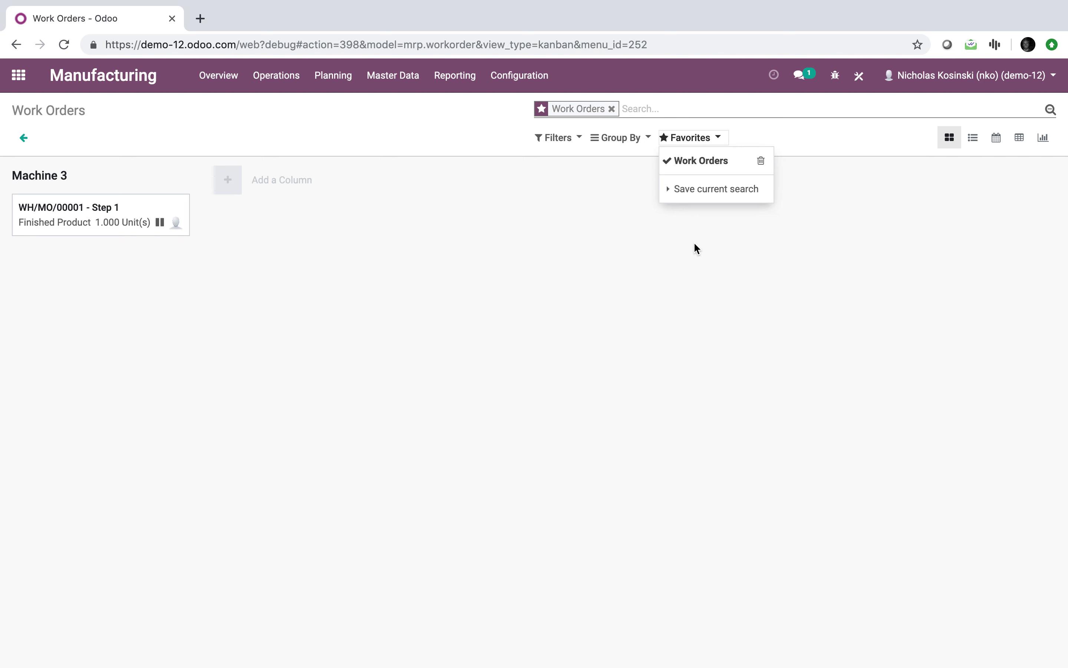
left_click(353, 118)
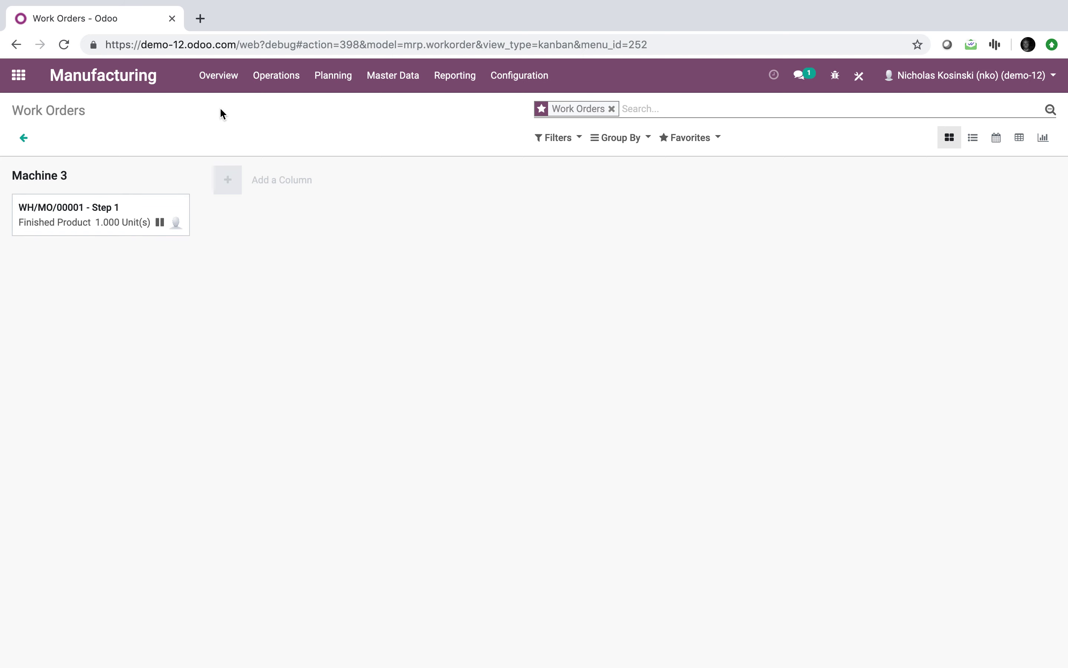
Bring up the Work Orders screen in list view
left_click(198, 90)
left_click(277, 75)
left_click(282, 125)
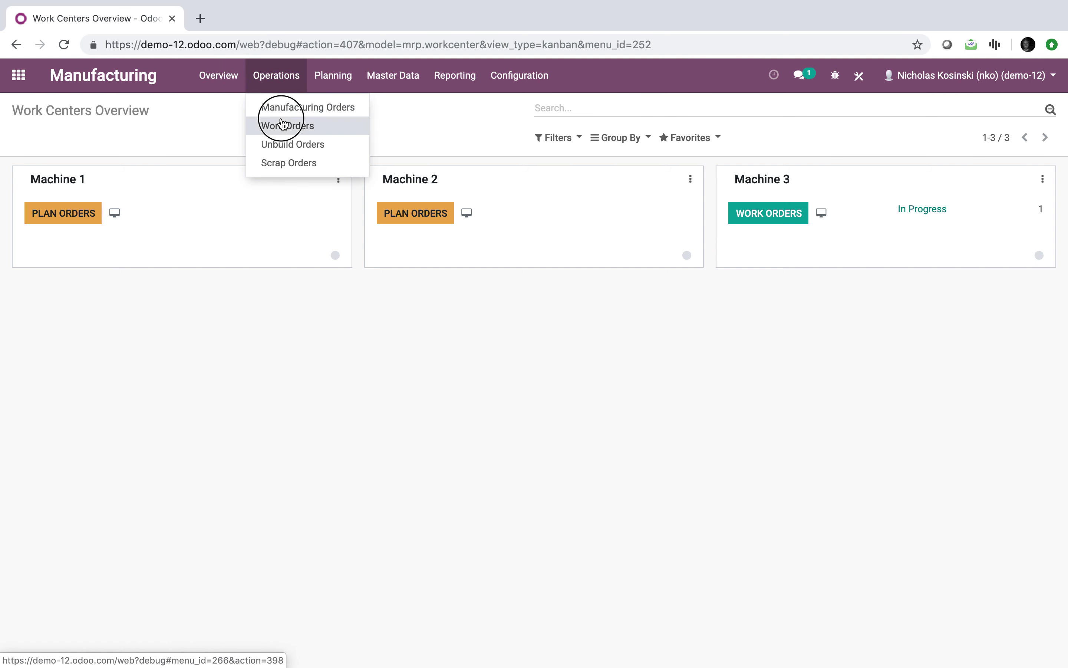
left_click(272, 78)
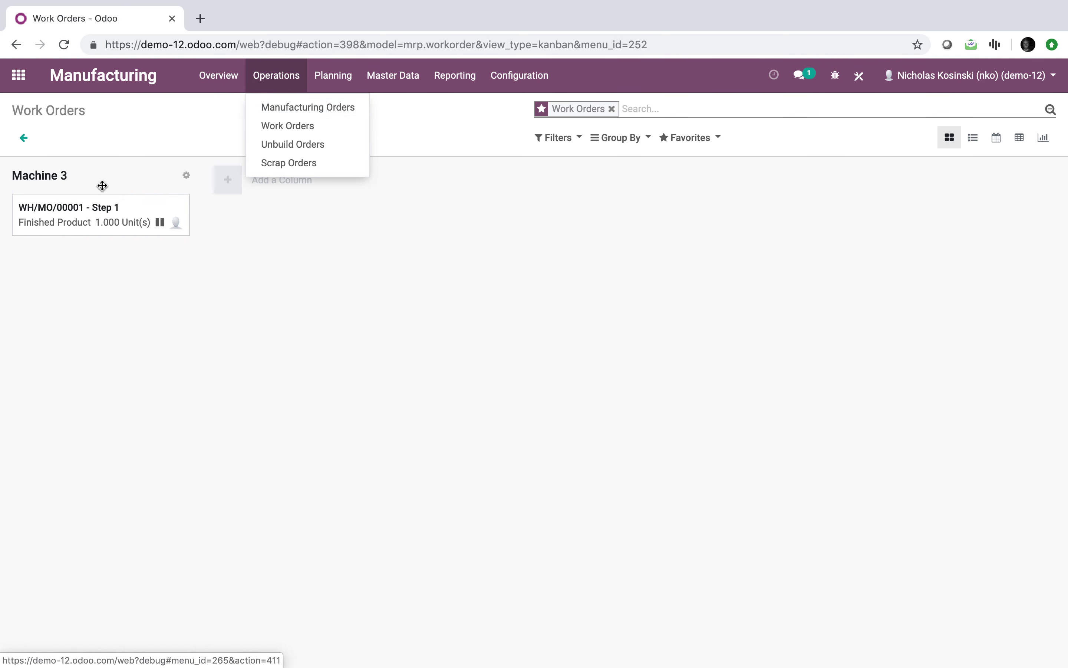
left_click(128, 134)
left_click(973, 137)
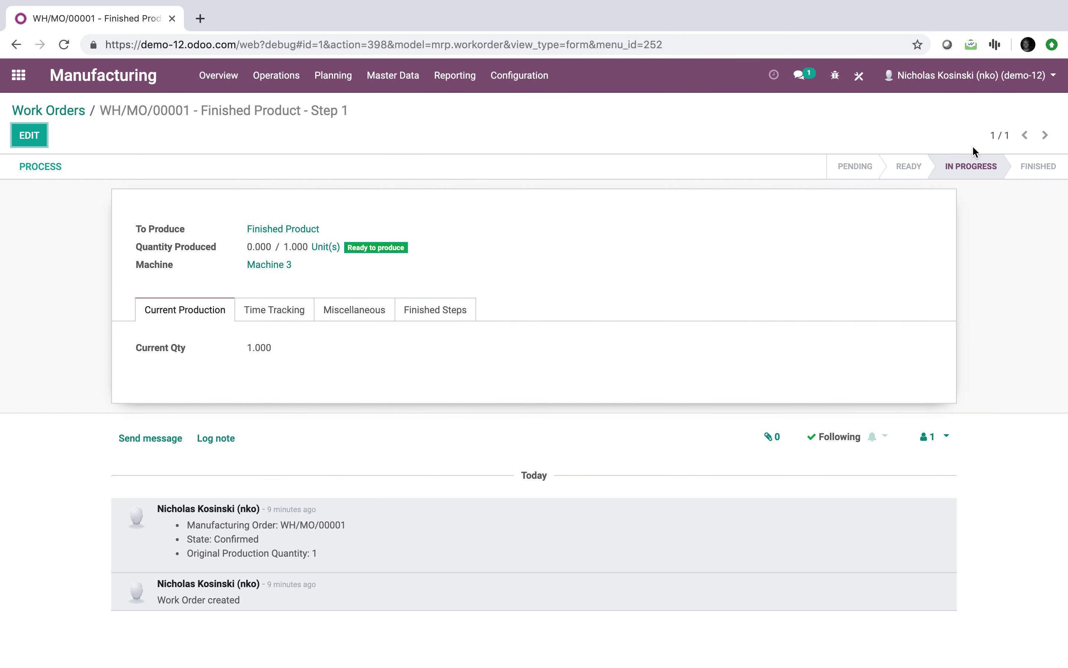
Set the Step 1 work order's machine back to Machine 1 and save it
left_click(41, 135)
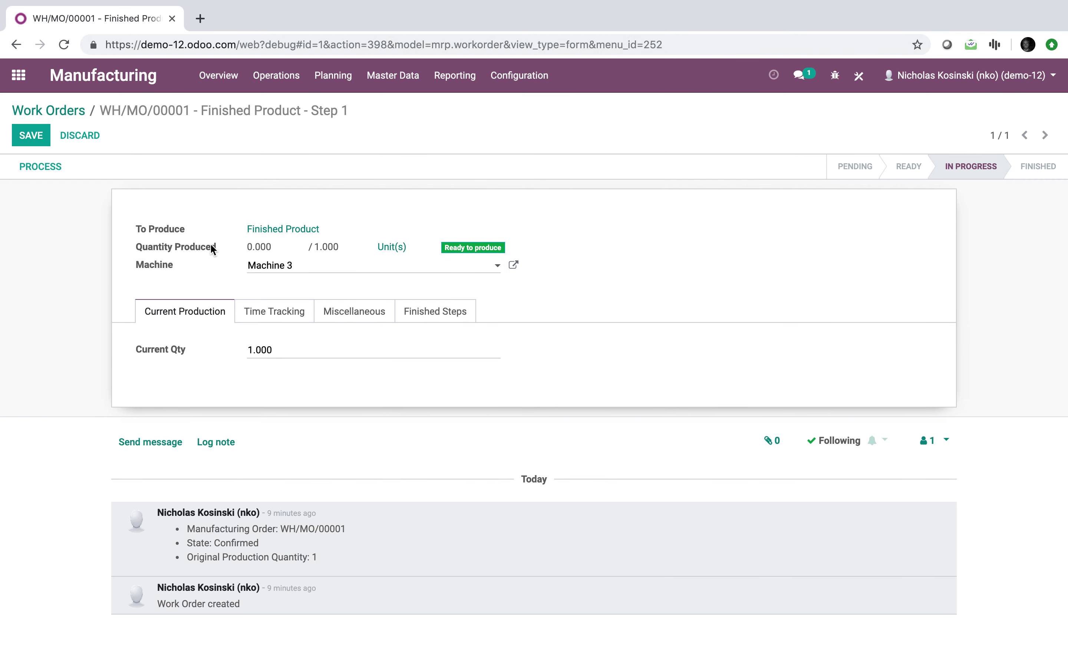
left_click(274, 267)
left_click(290, 286)
left_click(35, 140)
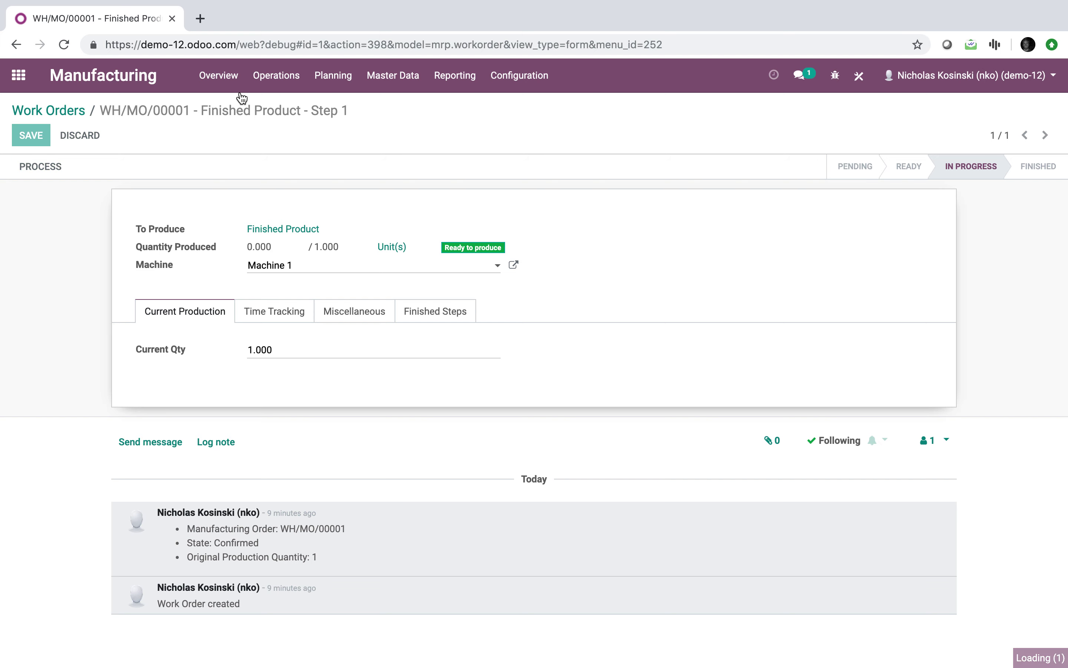
left_click(236, 88)
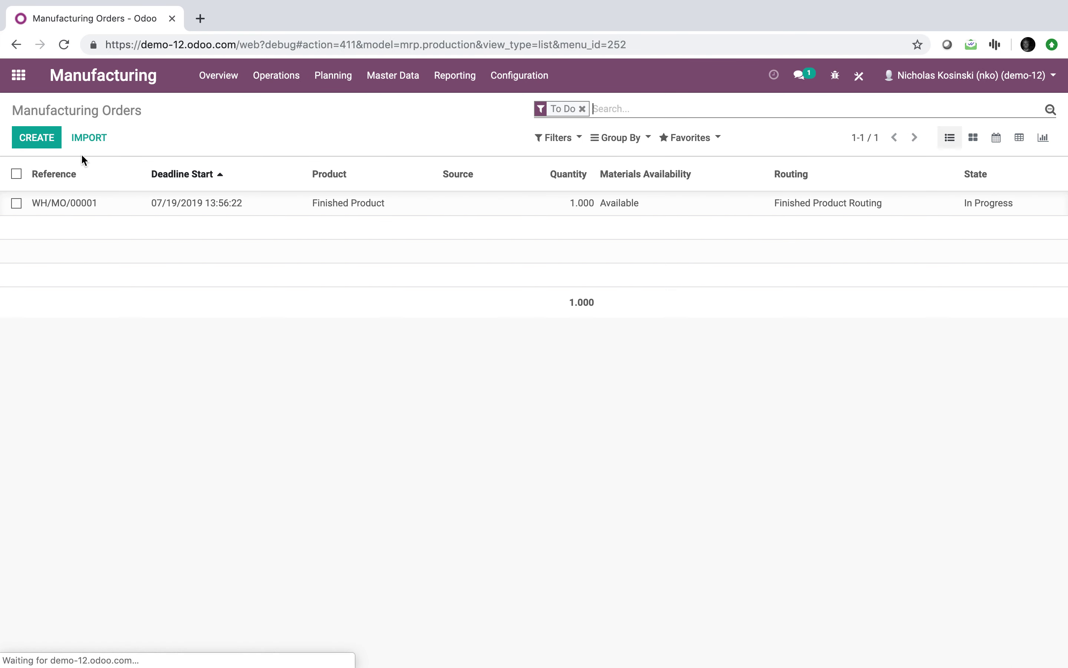
Create a manufacturing order for Finished Product, save it, reserve components and plan it
left_click(42, 139)
left_click(265, 268)
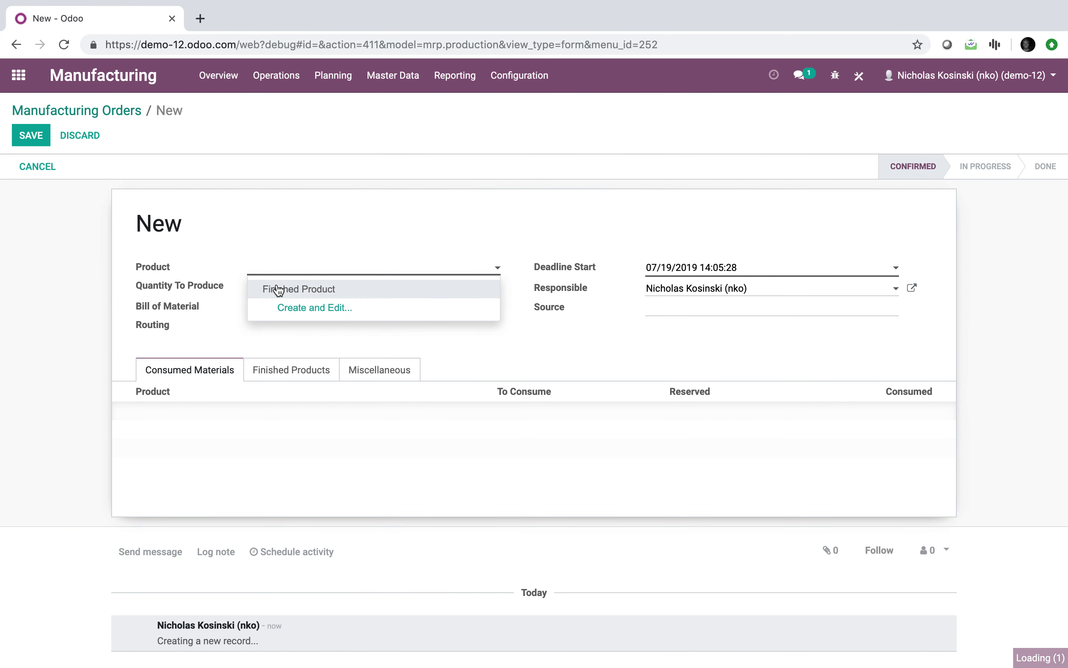
left_click(279, 289)
left_click(32, 137)
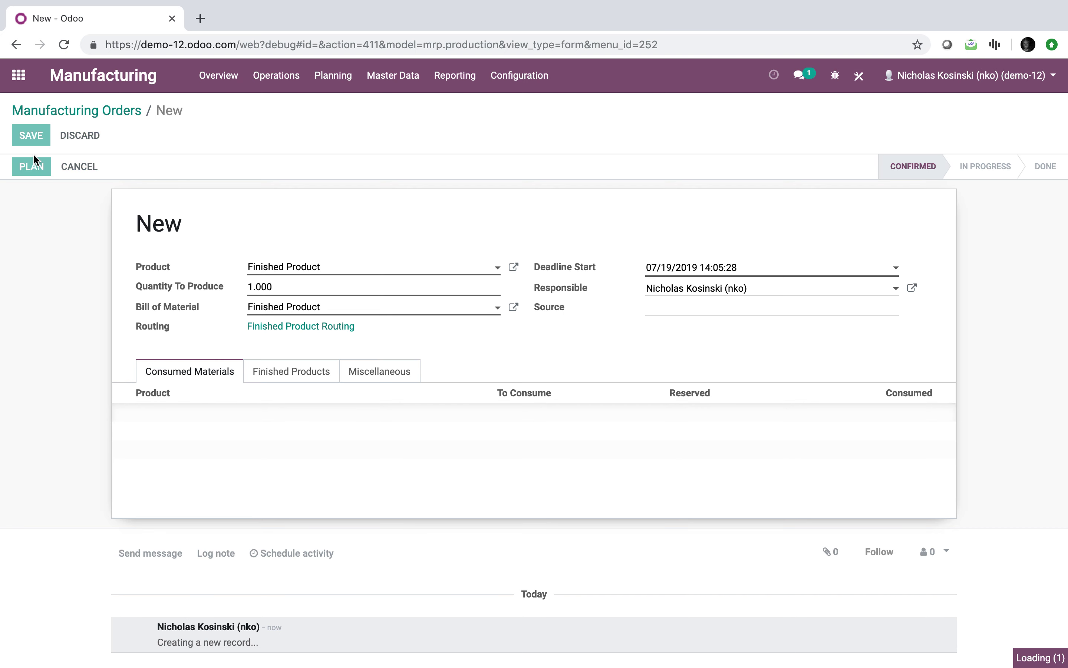
left_click(34, 167)
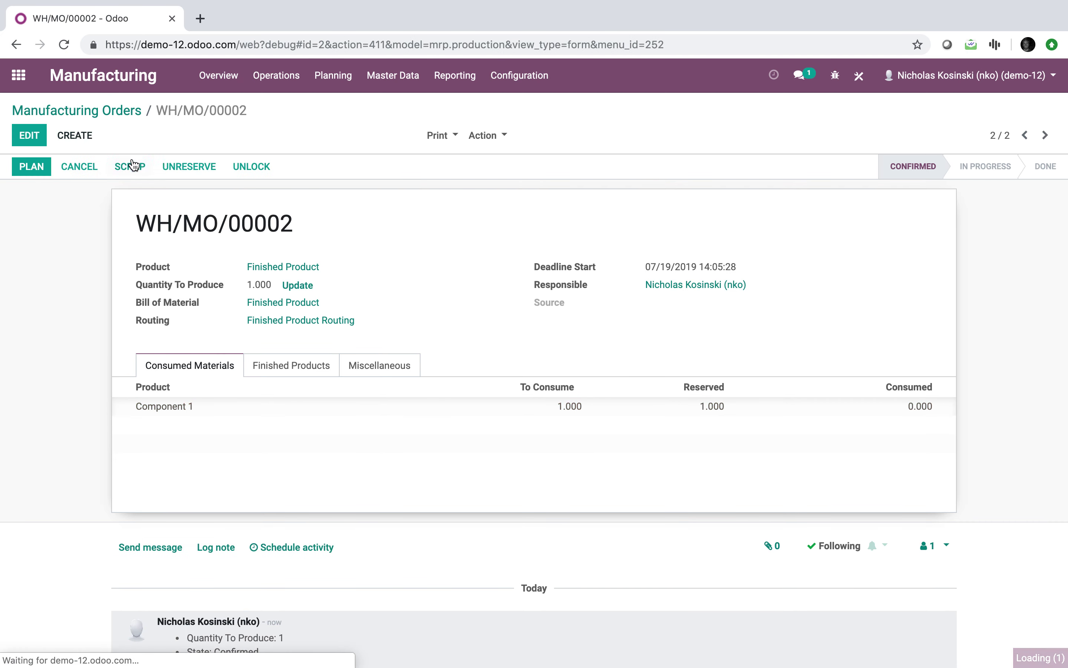
left_click(31, 171)
left_click(216, 74)
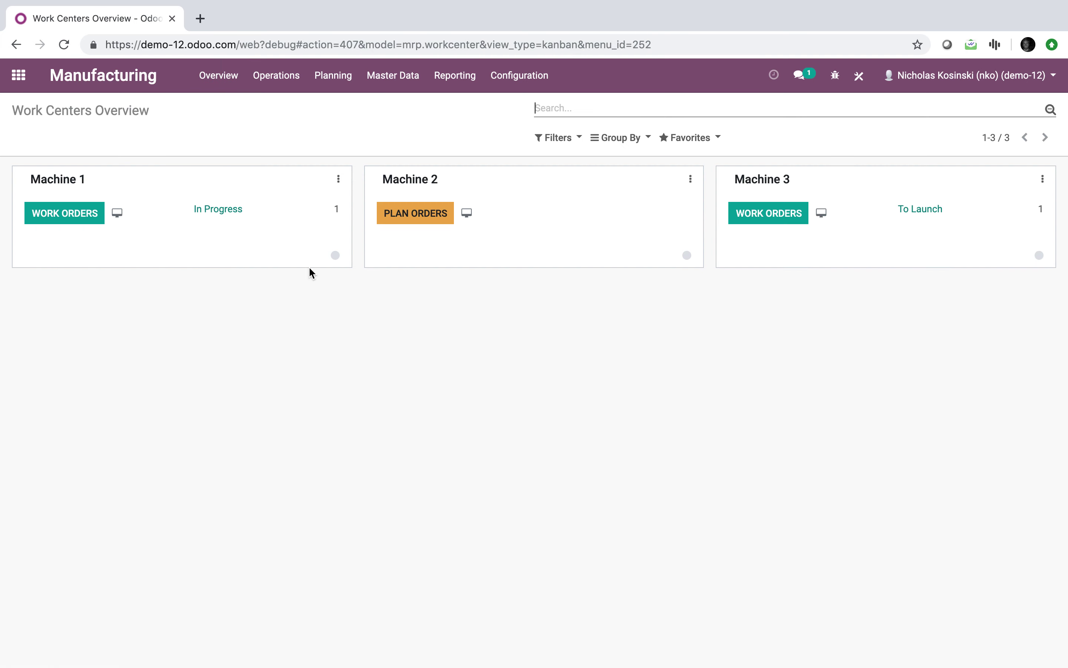
Show the work orders as cards and clear the saved Work Orders search filter
left_click(270, 84)
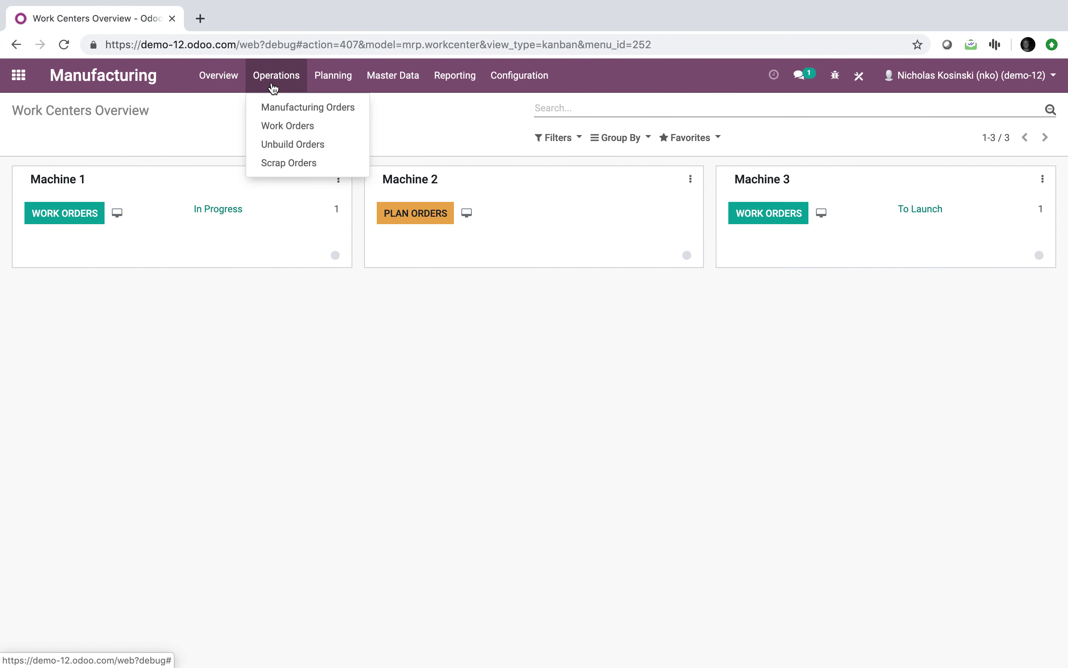
left_click(290, 127)
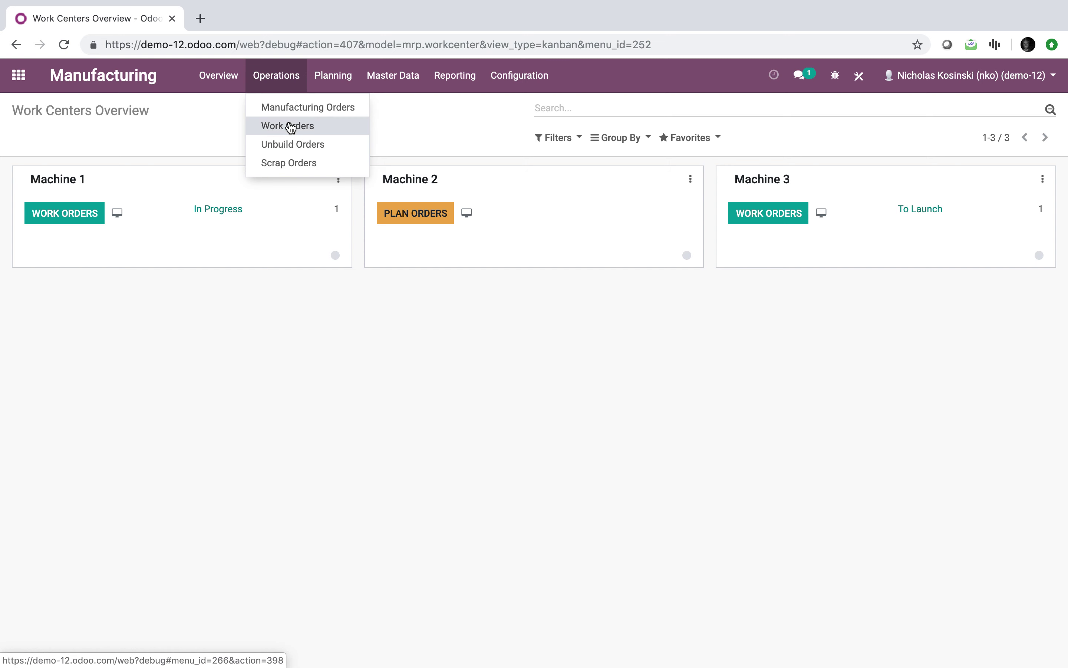
left_click(978, 141)
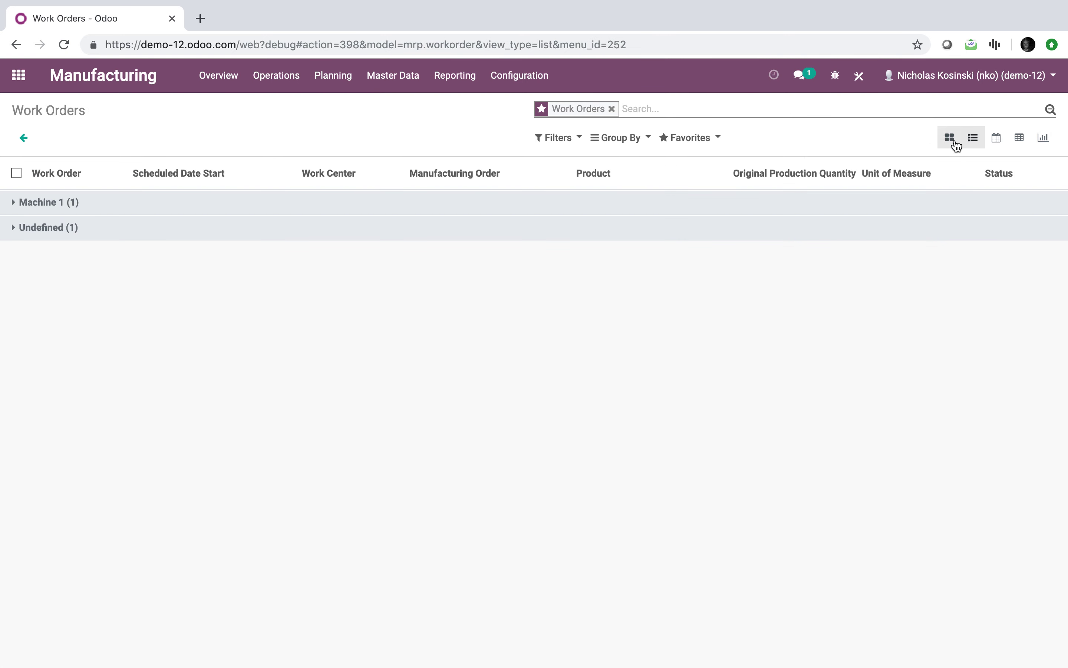
left_click(954, 141)
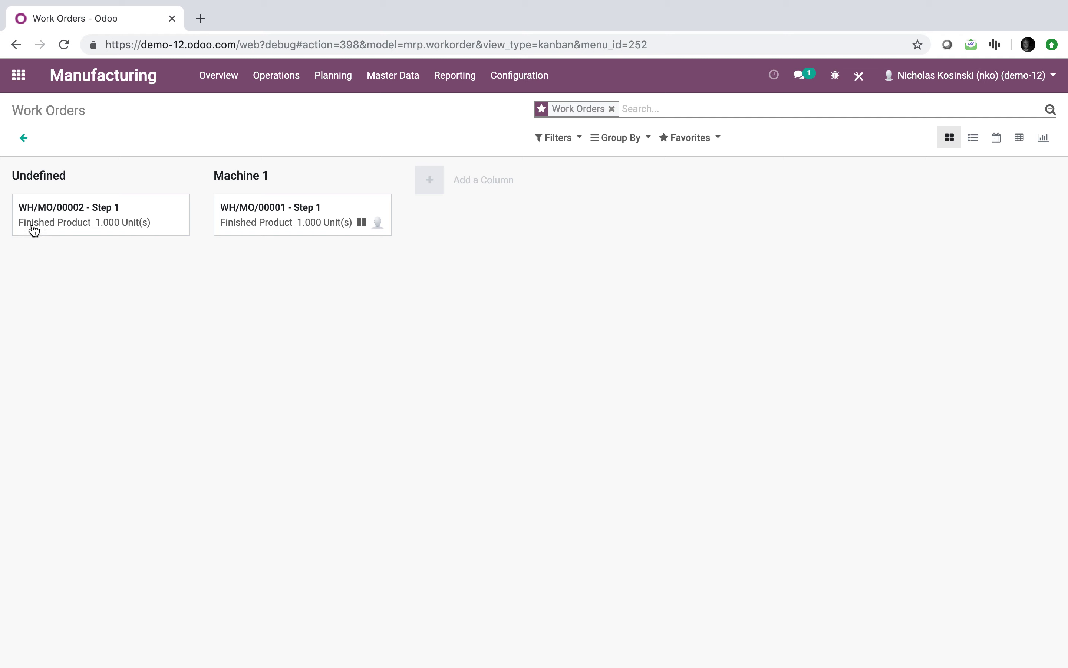
left_click(606, 141)
left_click(625, 109)
key("BackSpace")
Group work orders by Machine and move WH/MO/00002 into the Machine 1 column
left_click(623, 137)
left_click(632, 244)
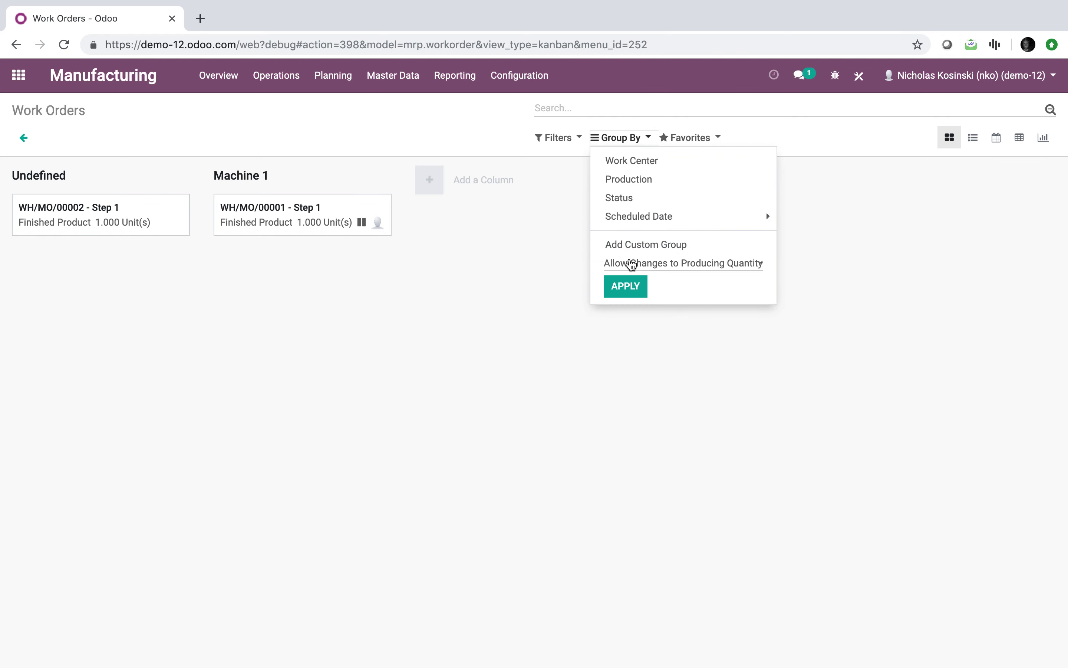
left_click(632, 263)
key("m")
key("Return")
left_click(626, 288)
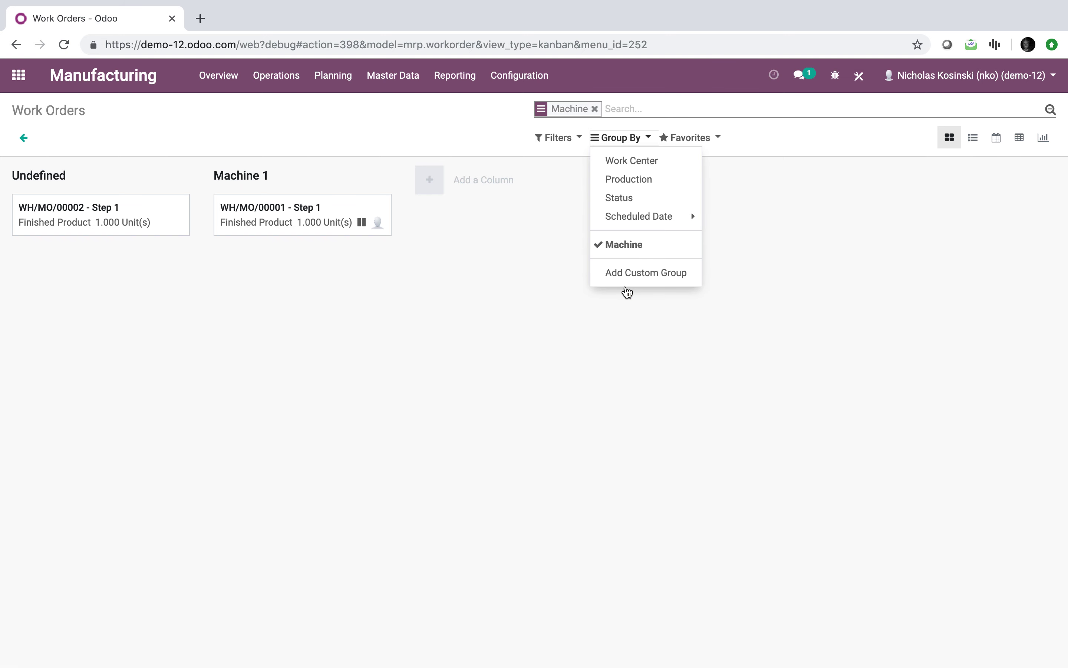
left_click(354, 113)
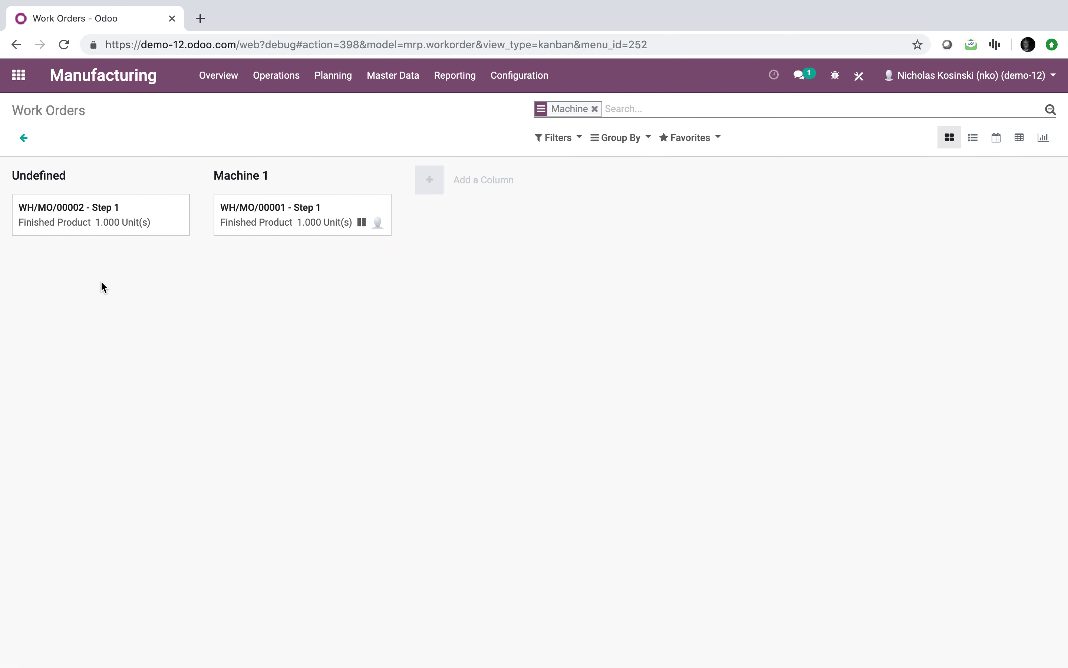
left_click_drag(96, 213, 314, 317)
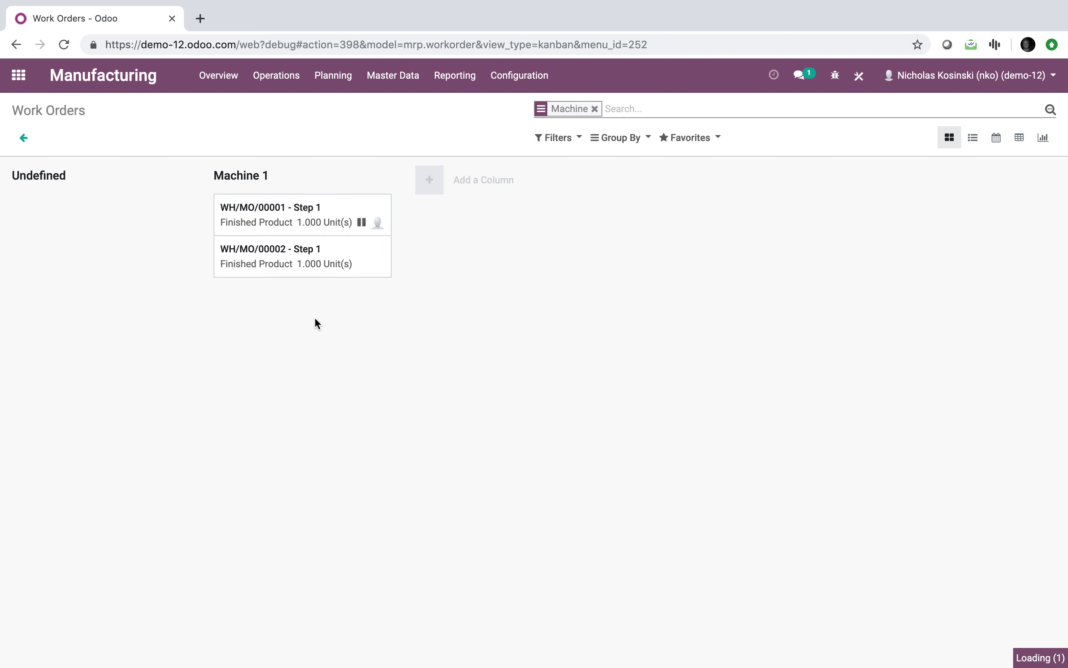
left_click(295, 256)
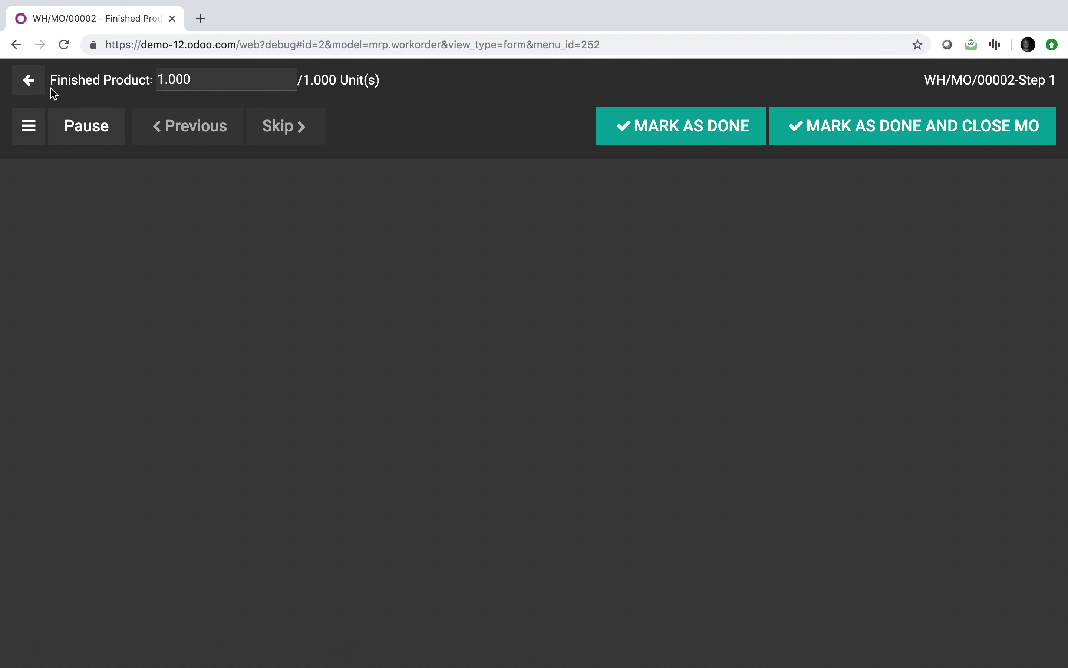
Navigate back through the work centers overview to the Work Orders screen
left_click(28, 80)
left_click(26, 97)
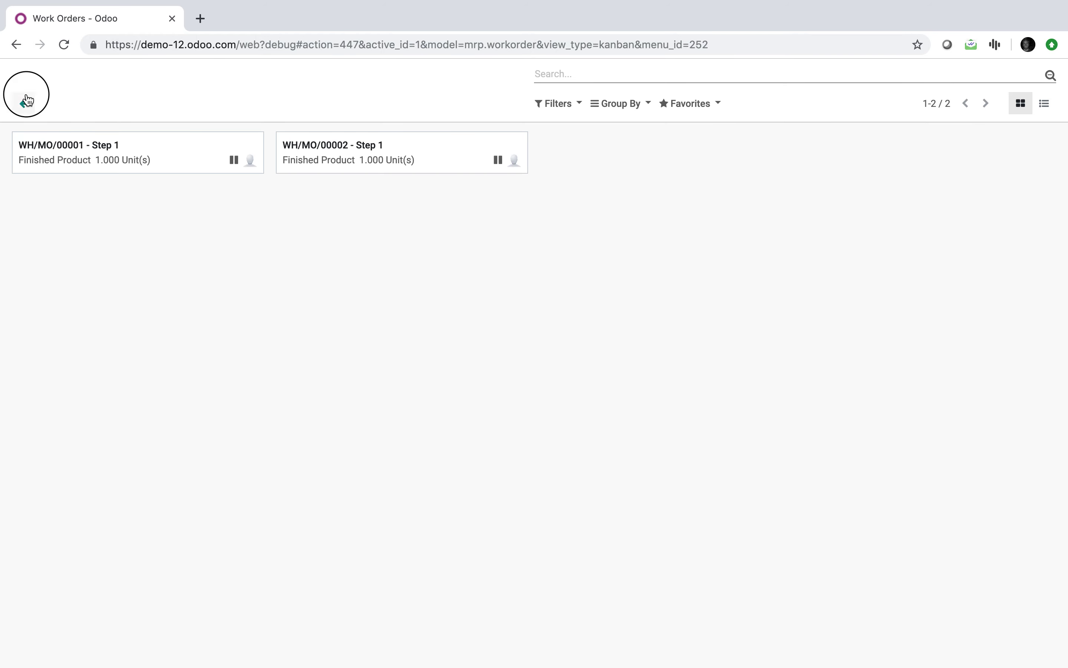
left_click(276, 75)
left_click(286, 124)
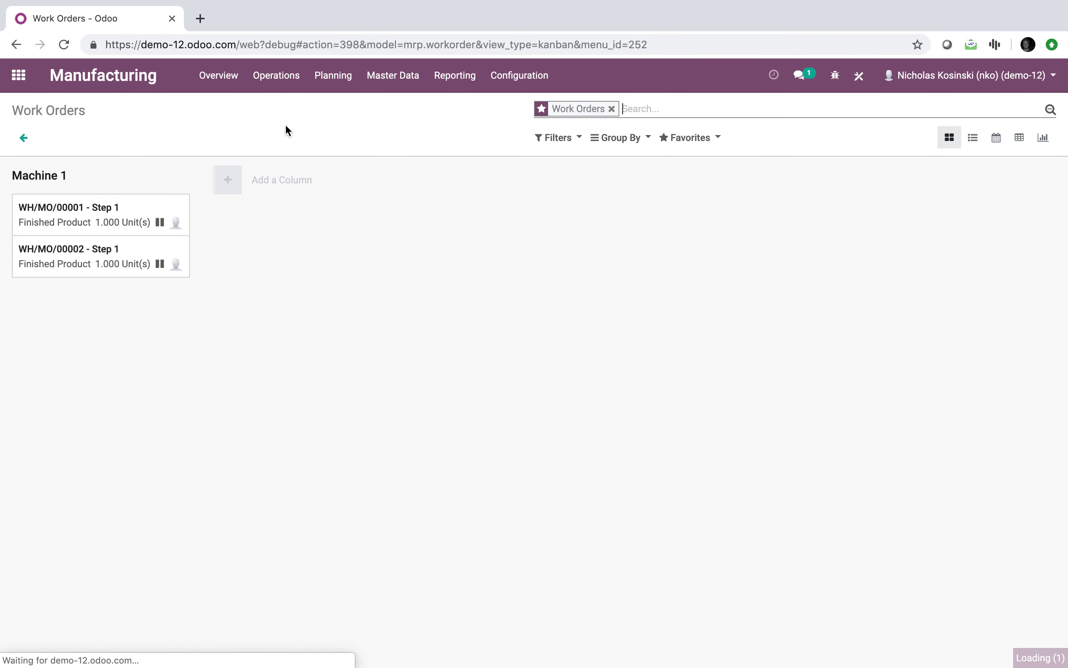
left_click(279, 76)
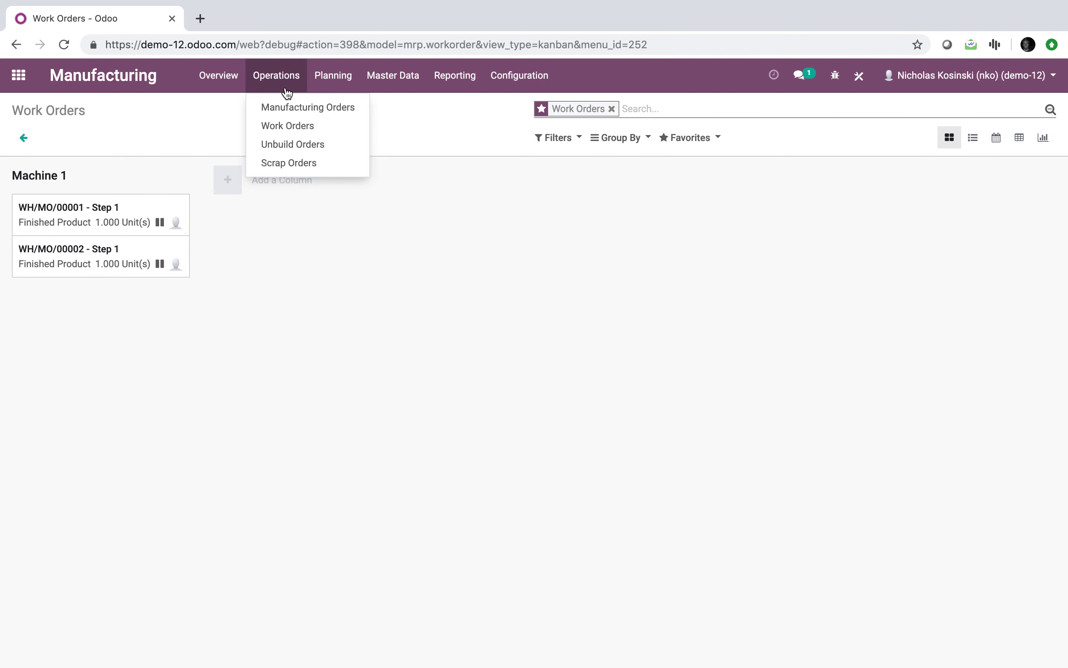
left_click(286, 125)
In list view, expand Machine 1 and review work orders WH/MO/00001 and WH/MO/00002
left_click(975, 139)
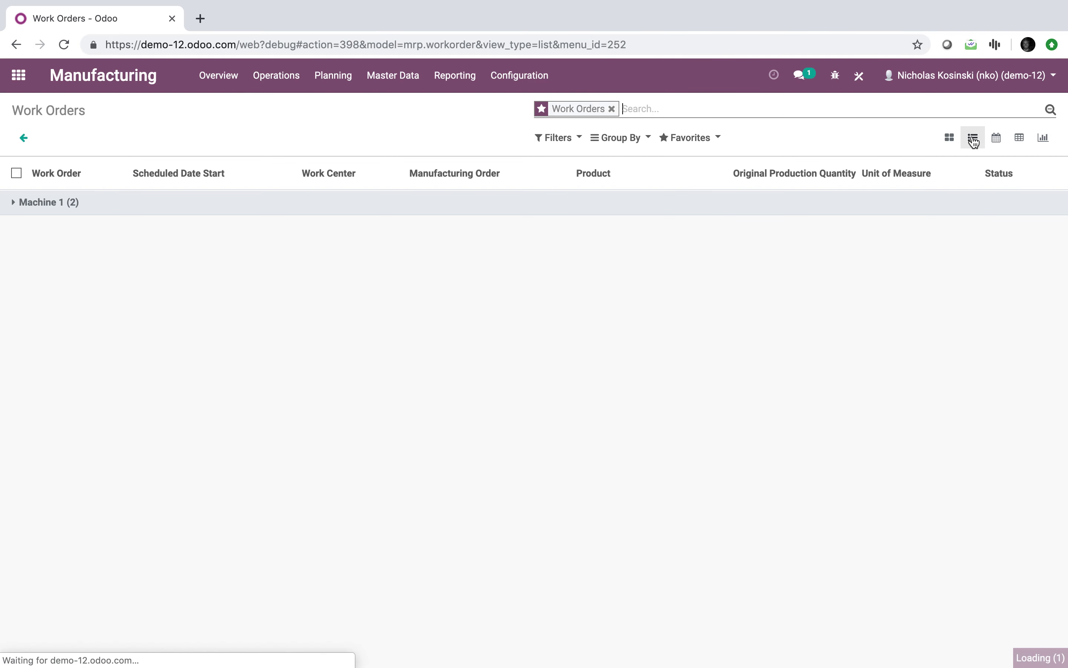
left_click(224, 207)
left_click(223, 230)
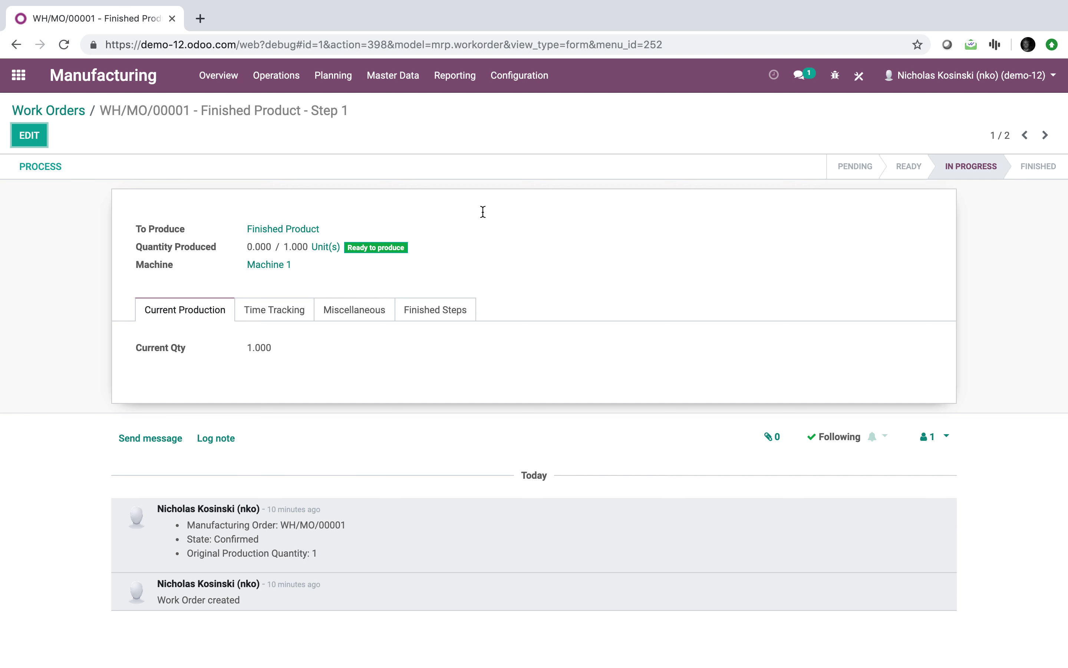
left_click(1052, 146)
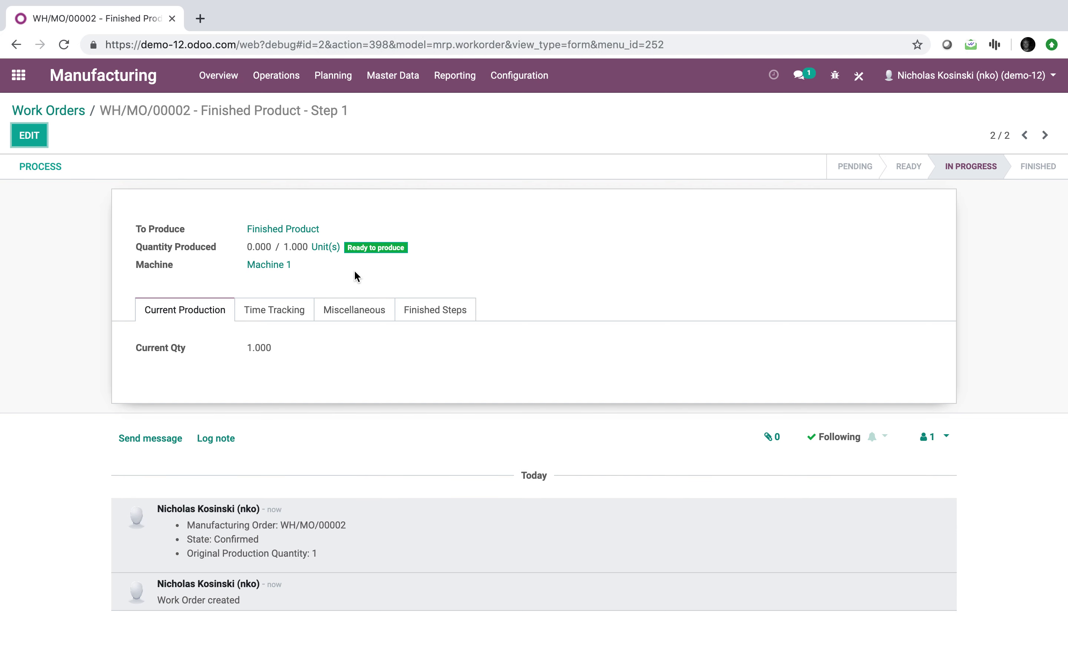
left_click(52, 120)
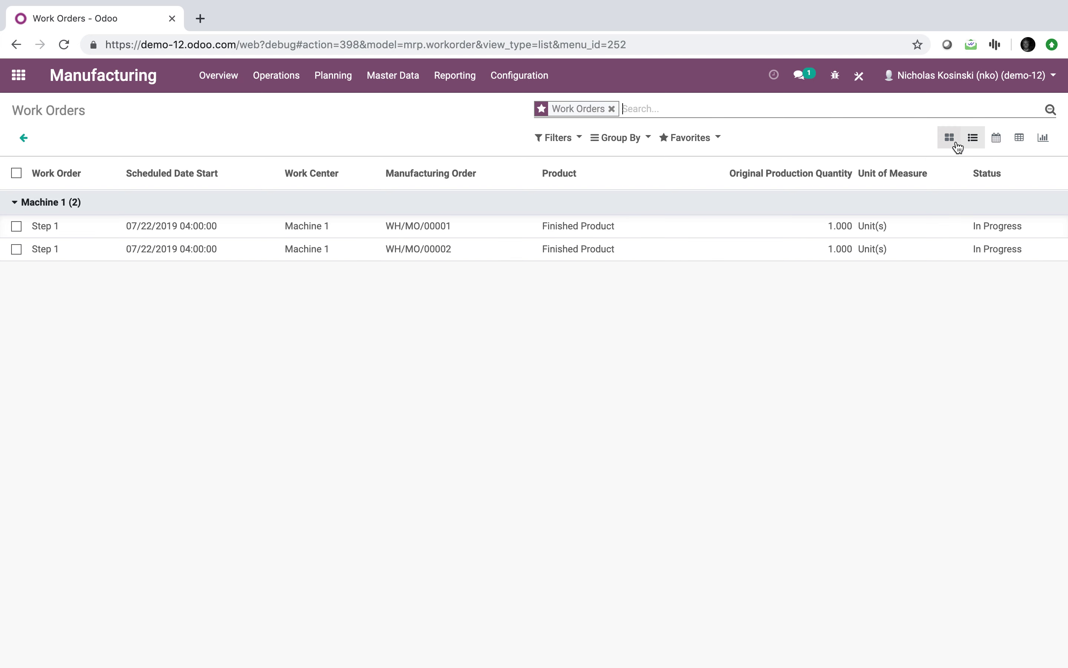
Remove the Work Orders filter, view cards, and inspect WH/MO/00001 before returning to the overview
key("BackSpace")
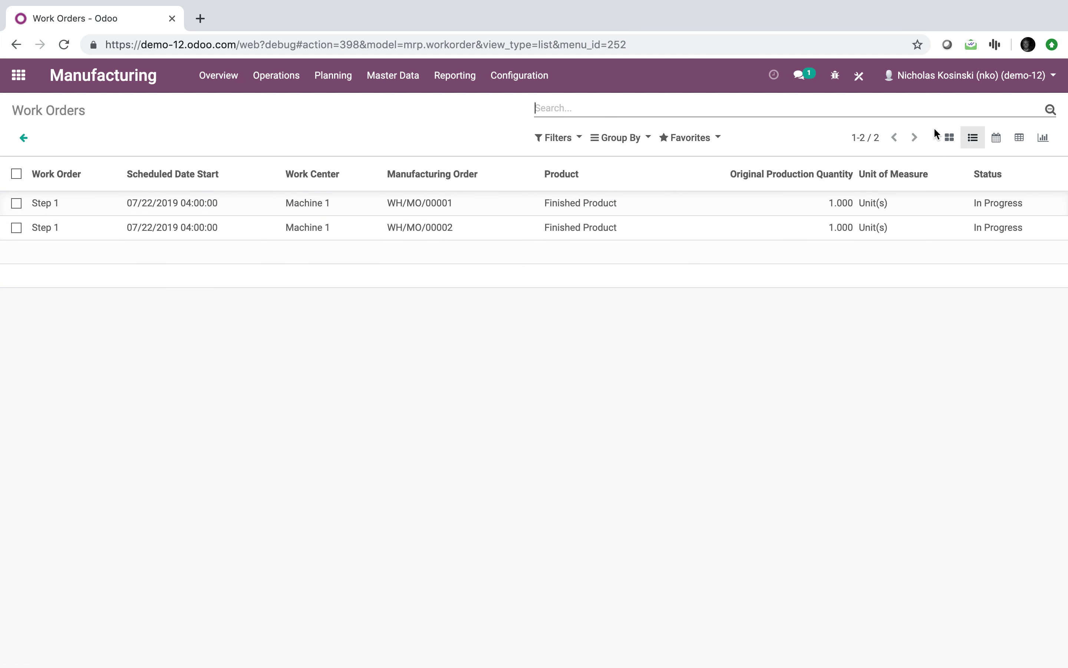
left_click(948, 137)
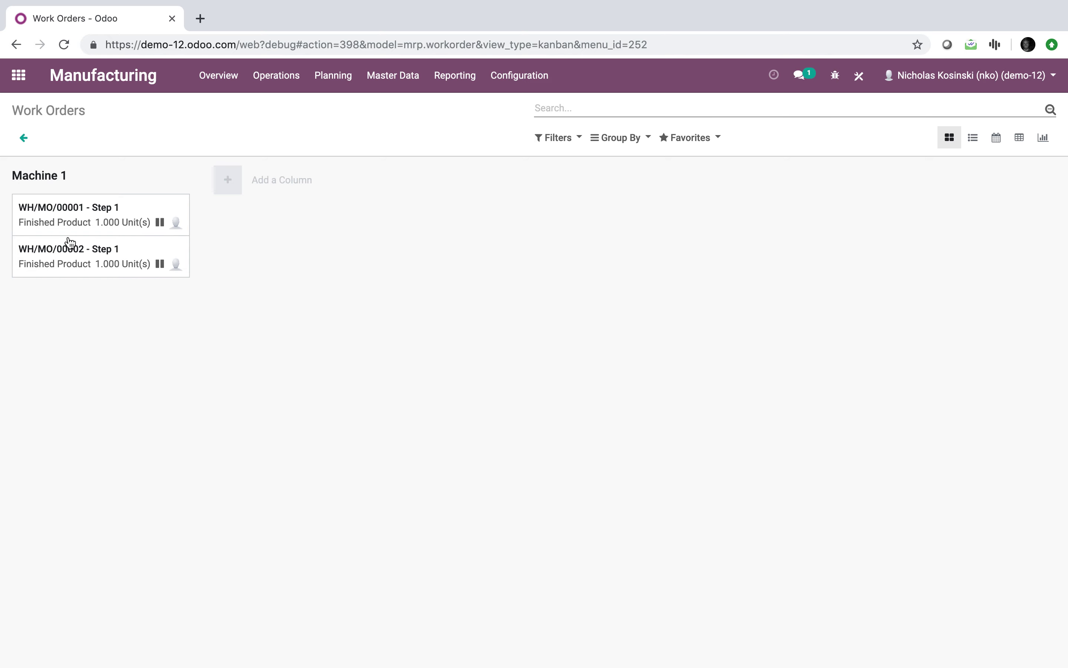
mouse_move(73, 213)
left_mouse_down()
mouse_move(103, 208)
mouse_move(58, 175)
mouse_move(839, 203)
mouse_move(55, 204)
left_mouse_up()
left_click(55, 204)
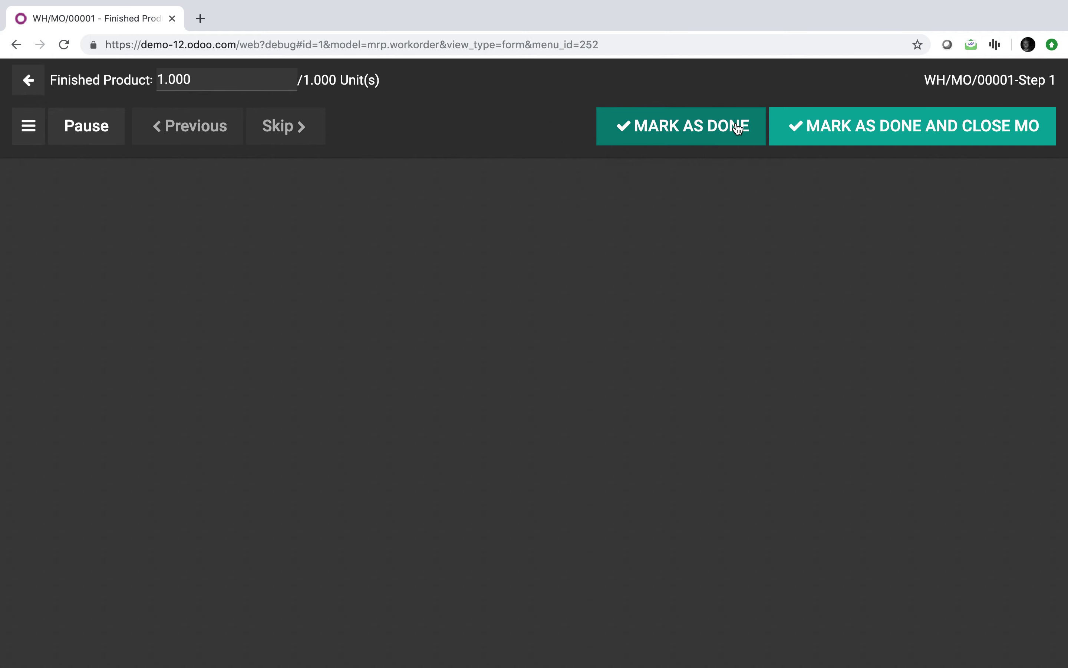
left_click(28, 80)
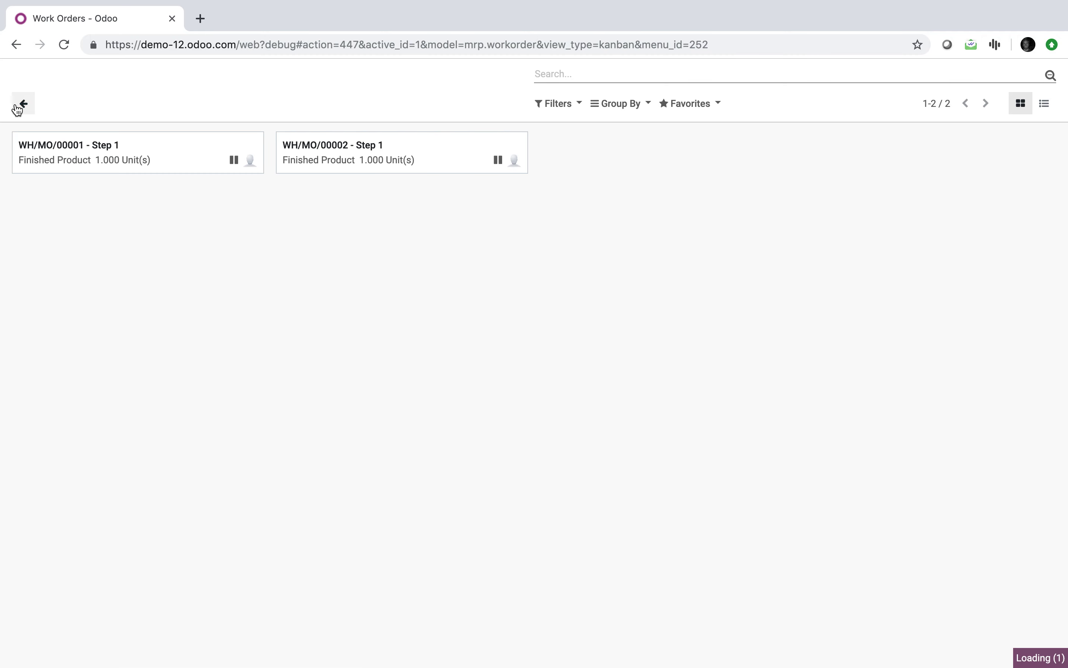
left_click(19, 106)
Reopen the Work Orders board and review WH/MO/00001 in both card and list views
left_click(265, 77)
left_click(279, 121)
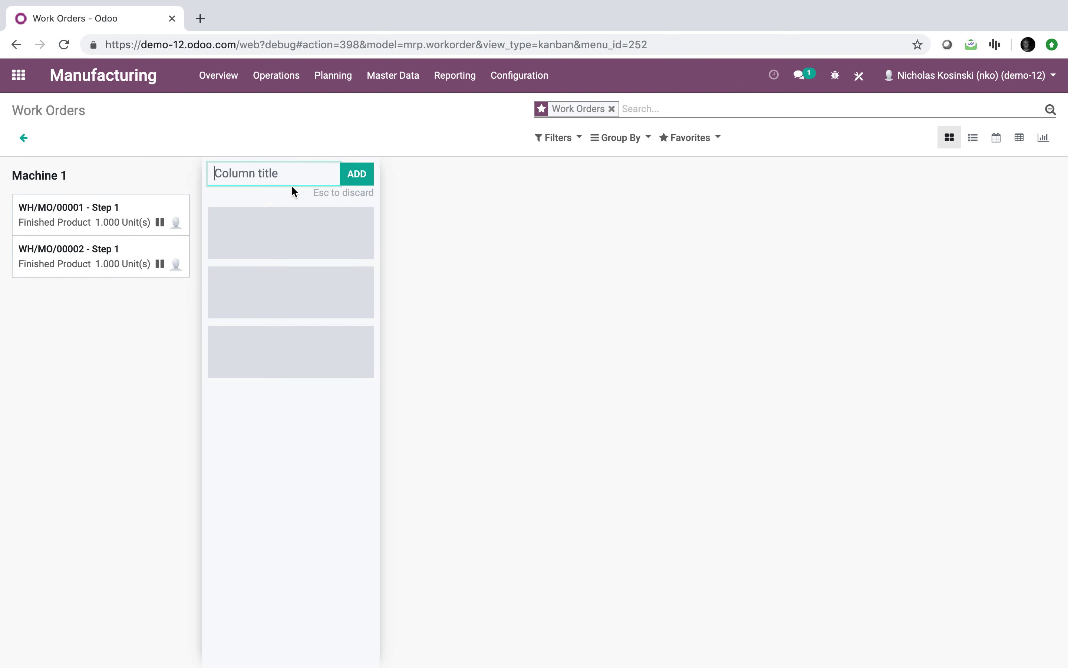
left_click(453, 124)
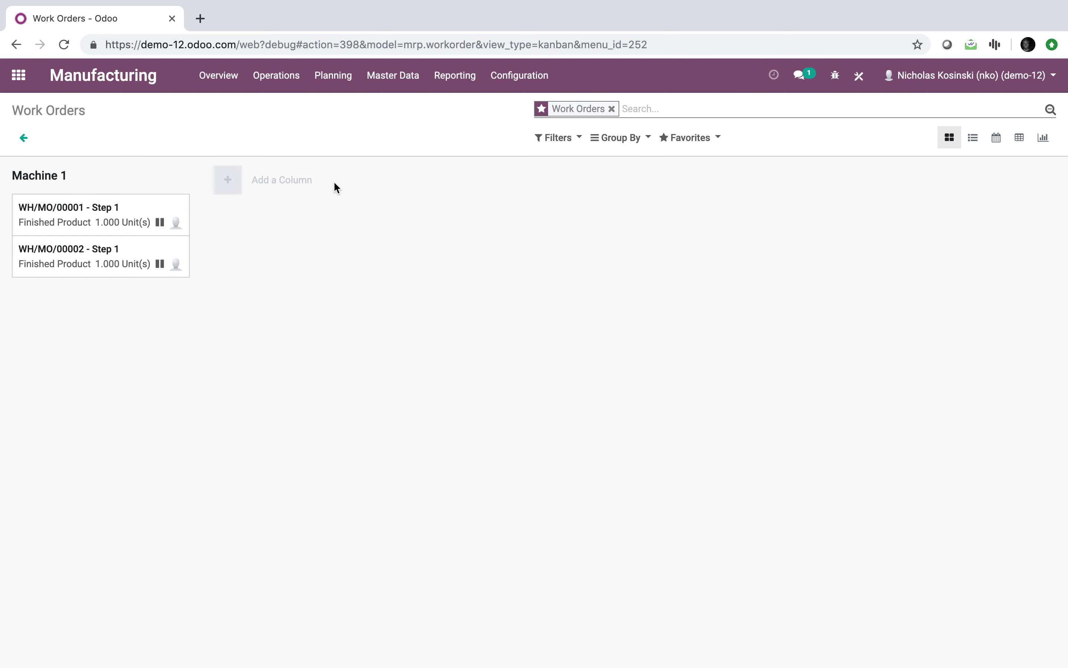
left_click(116, 227)
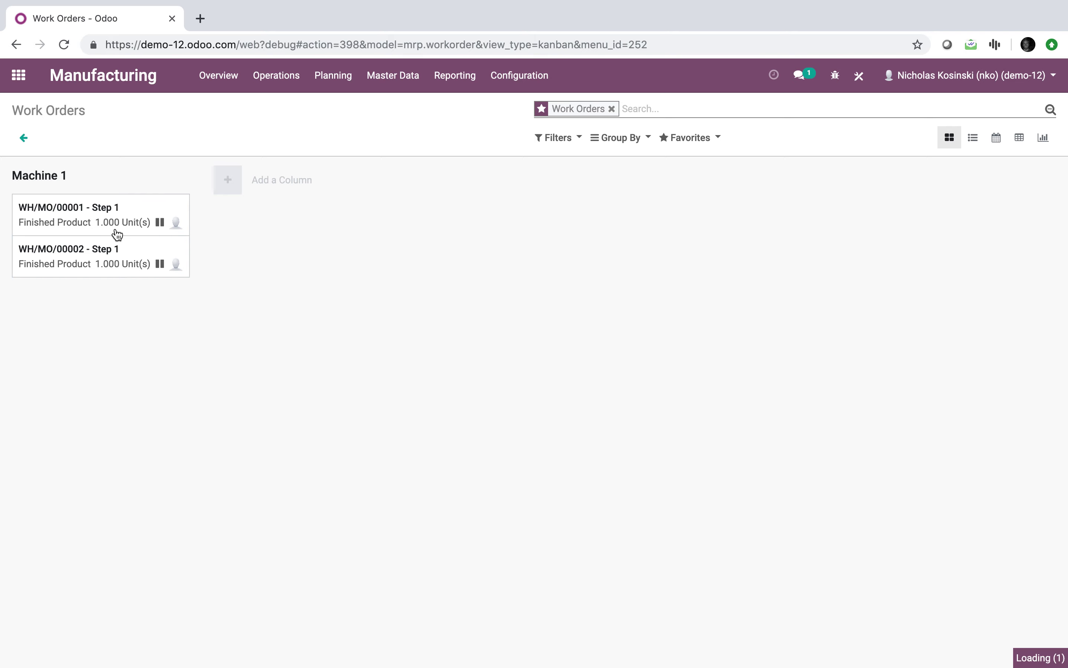
left_click(28, 79)
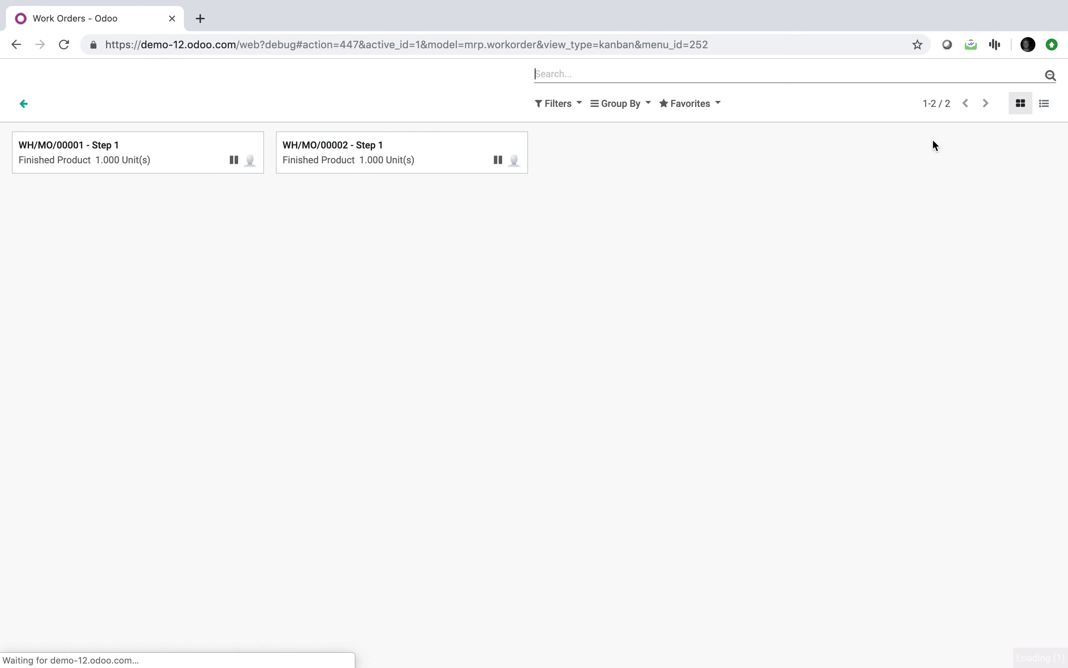
left_click(1038, 106)
left_click(223, 169)
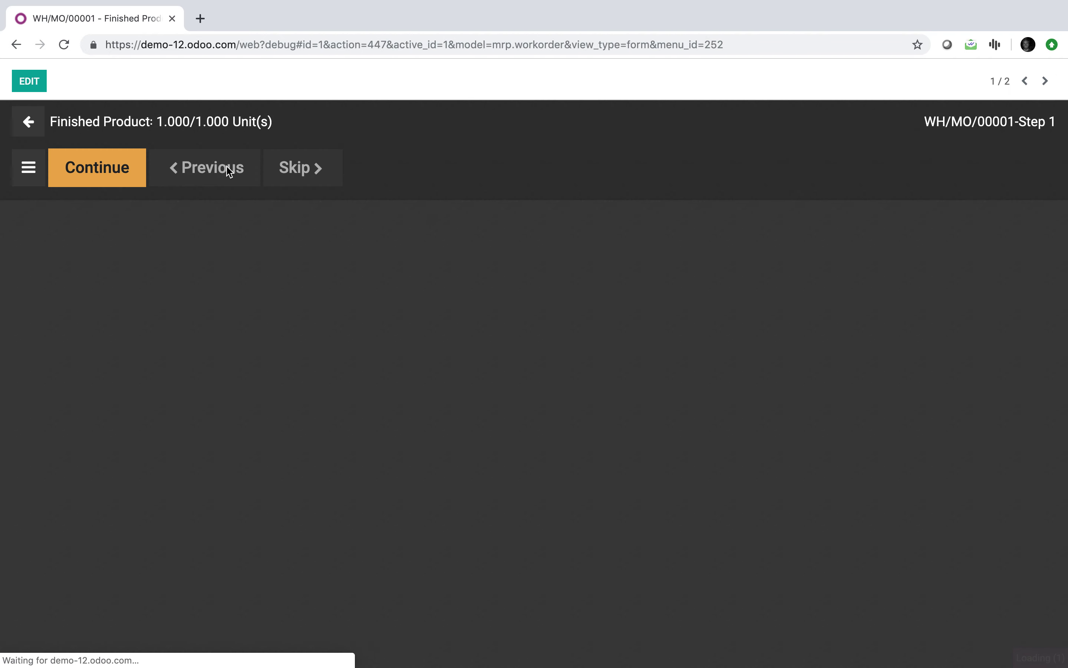
left_click(29, 81)
Set work order WH/MO/00001's machine to Machine 3 and save it
left_click(23, 104)
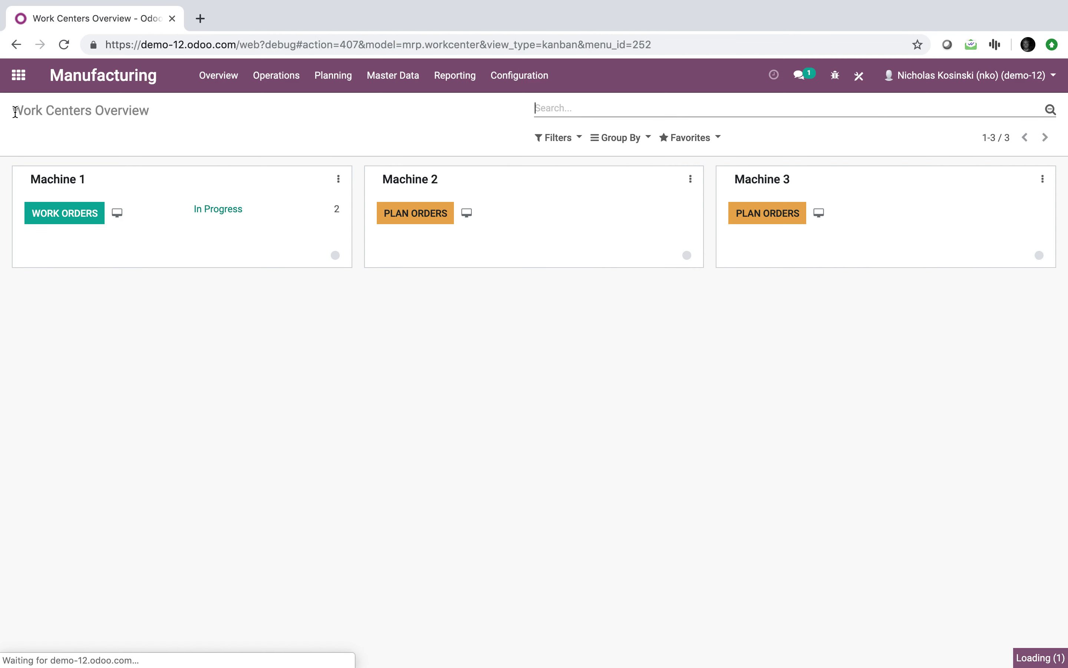
left_click(274, 82)
left_click(285, 127)
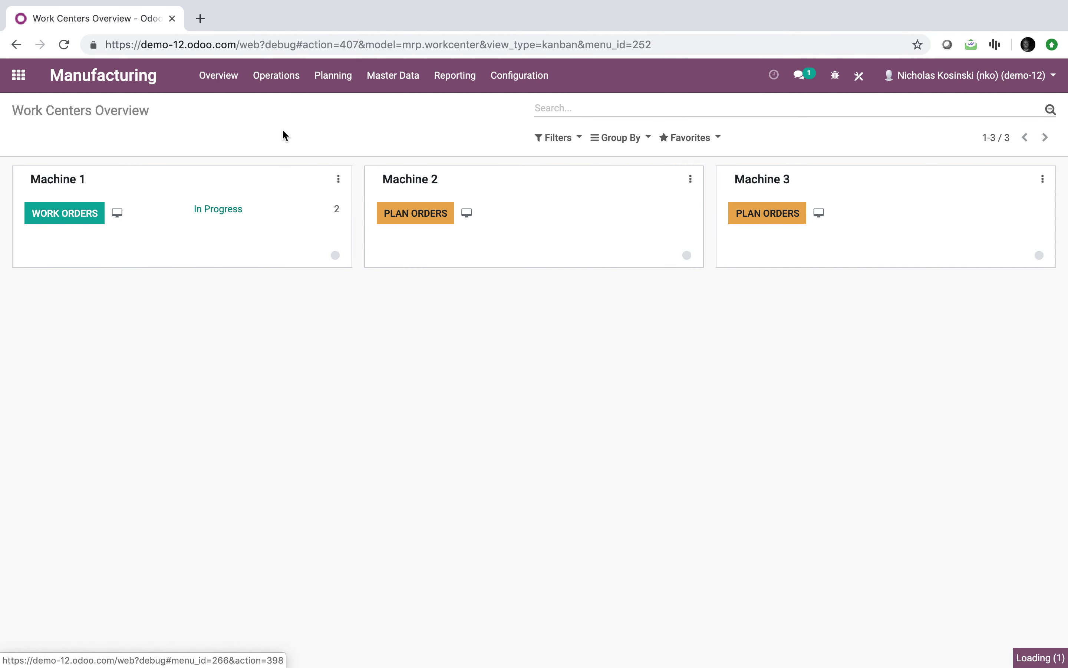
left_click(971, 139)
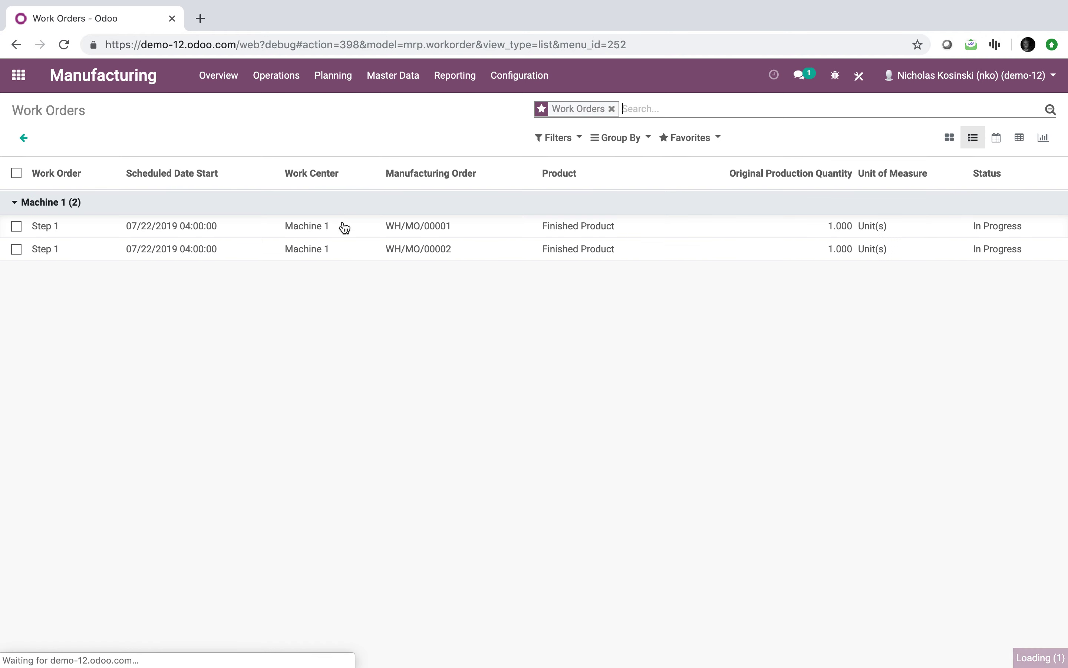
left_click(343, 223)
left_click(26, 138)
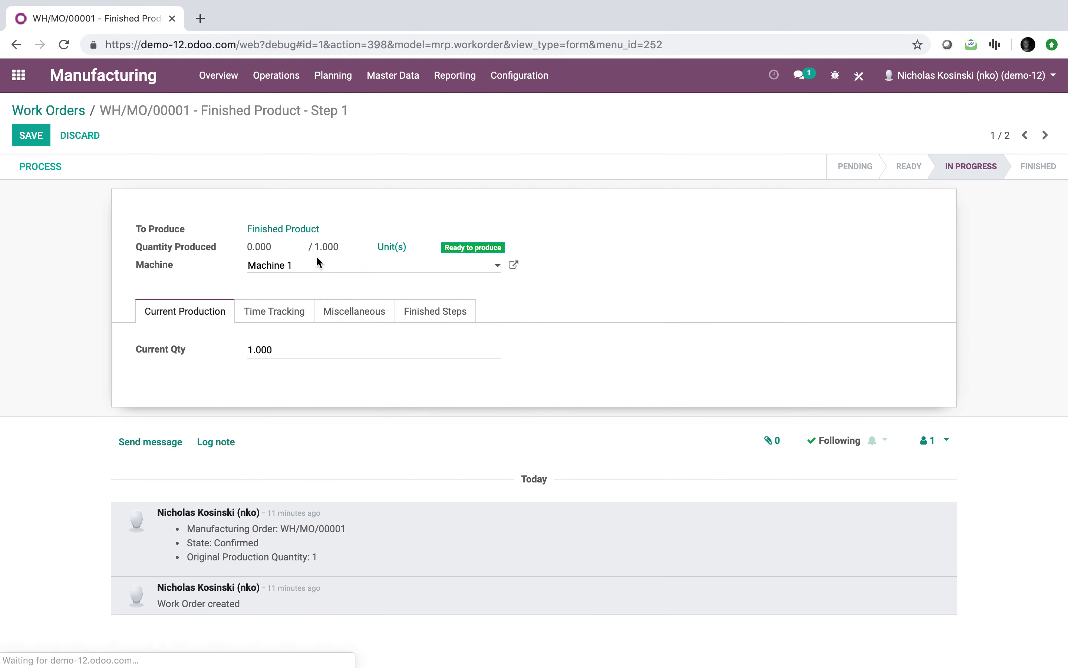
left_click(314, 265)
left_click(314, 323)
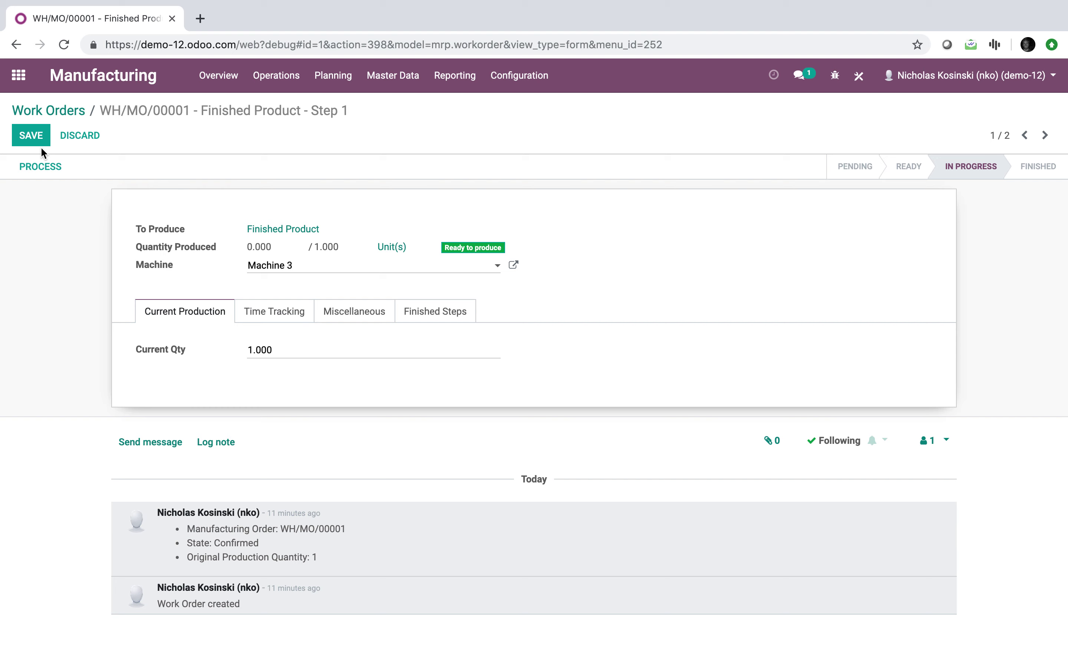
left_click(29, 137)
On the card board, move WH/MO/00002 into the Machine 3 column
left_click(52, 112)
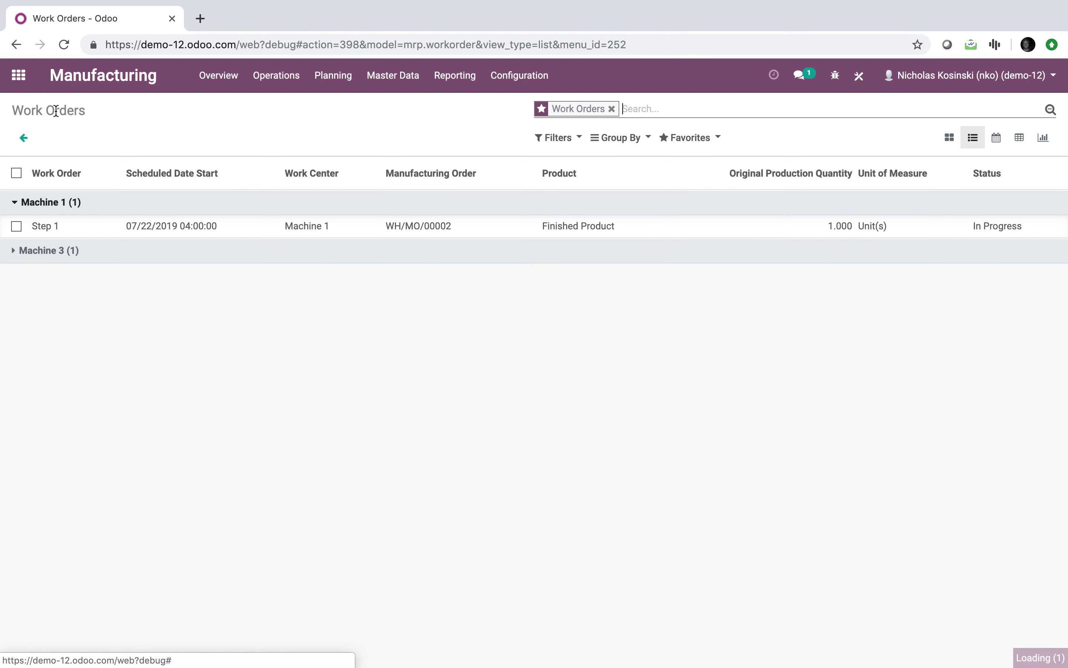
left_click(949, 141)
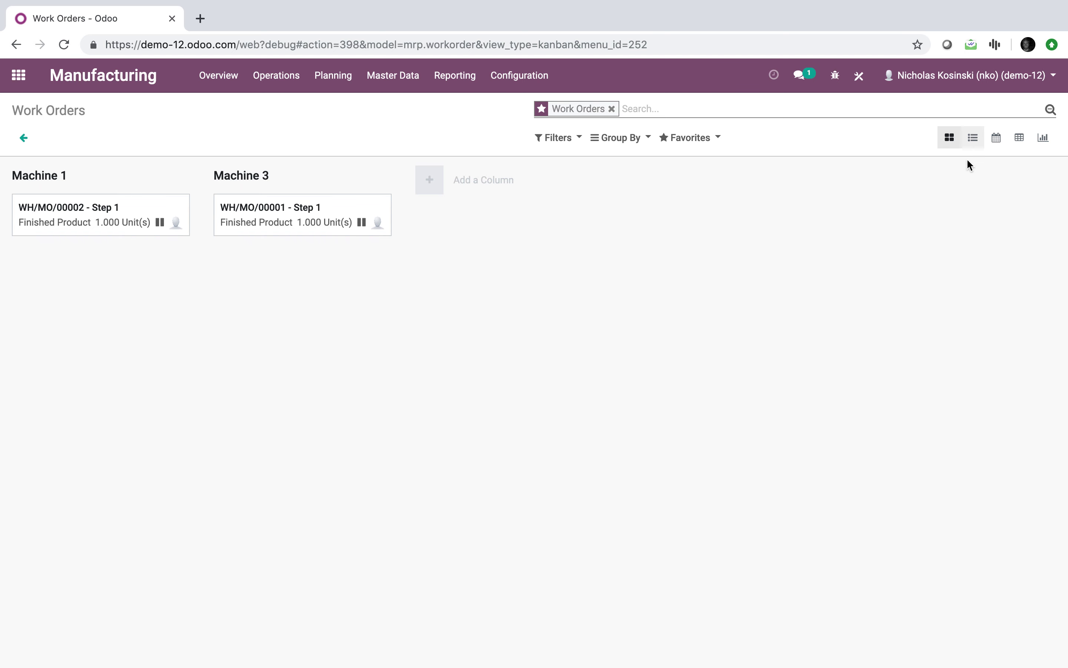
left_click_drag(70, 209, 270, 252)
left_click(270, 255)
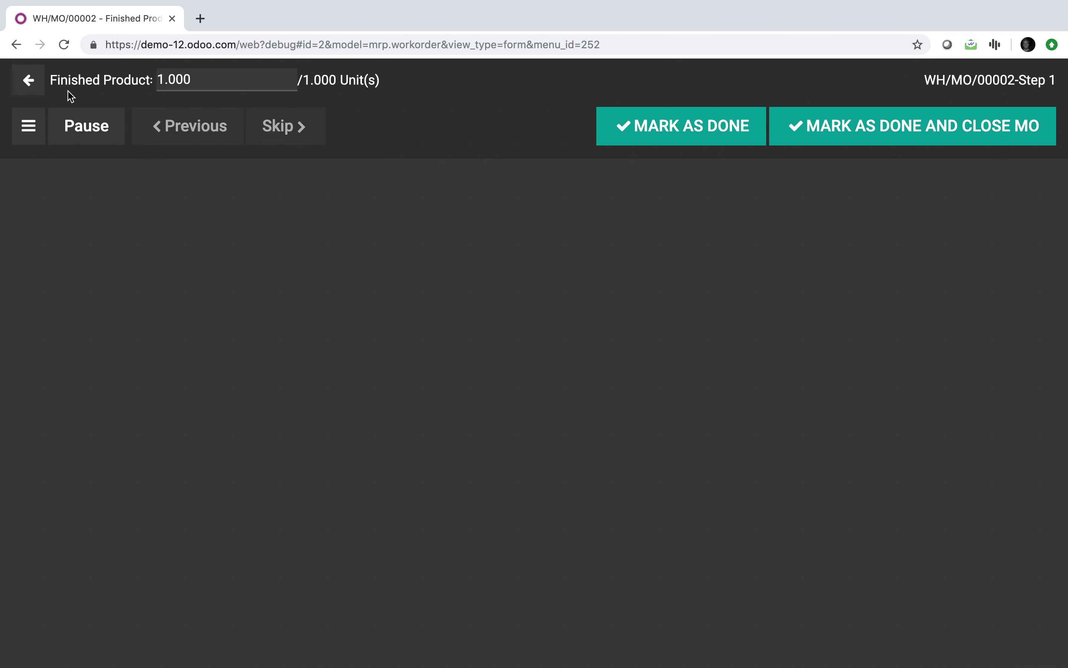
Check the Work Centers Overview, then return to the Odoo apps home screen
left_click(28, 81)
left_click(1045, 106)
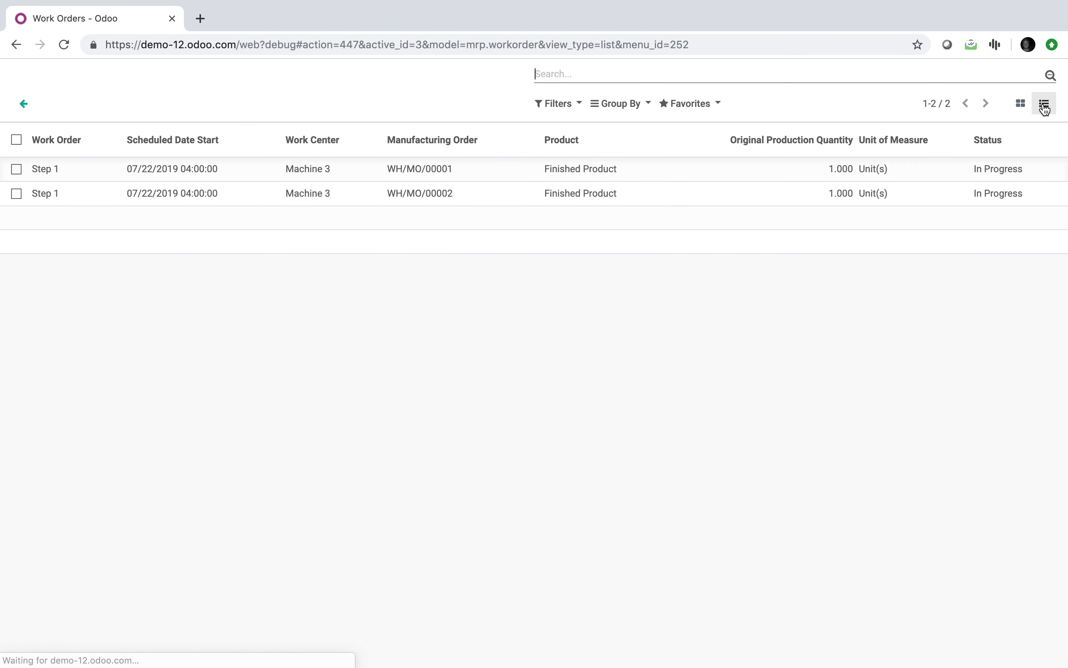
left_click(22, 106)
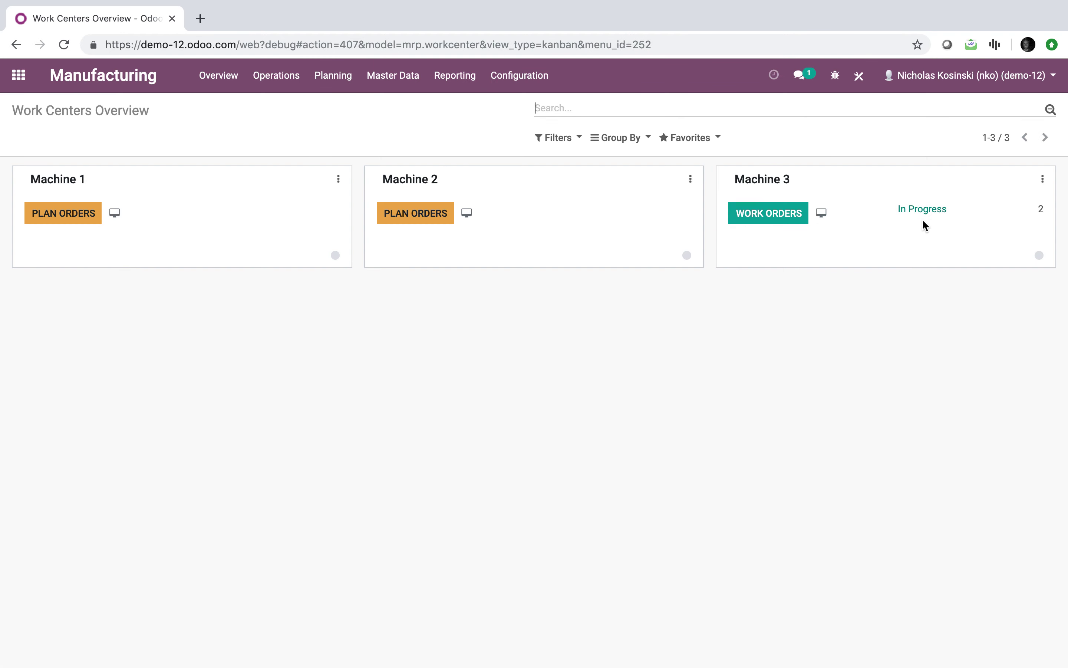
left_click(19, 75)
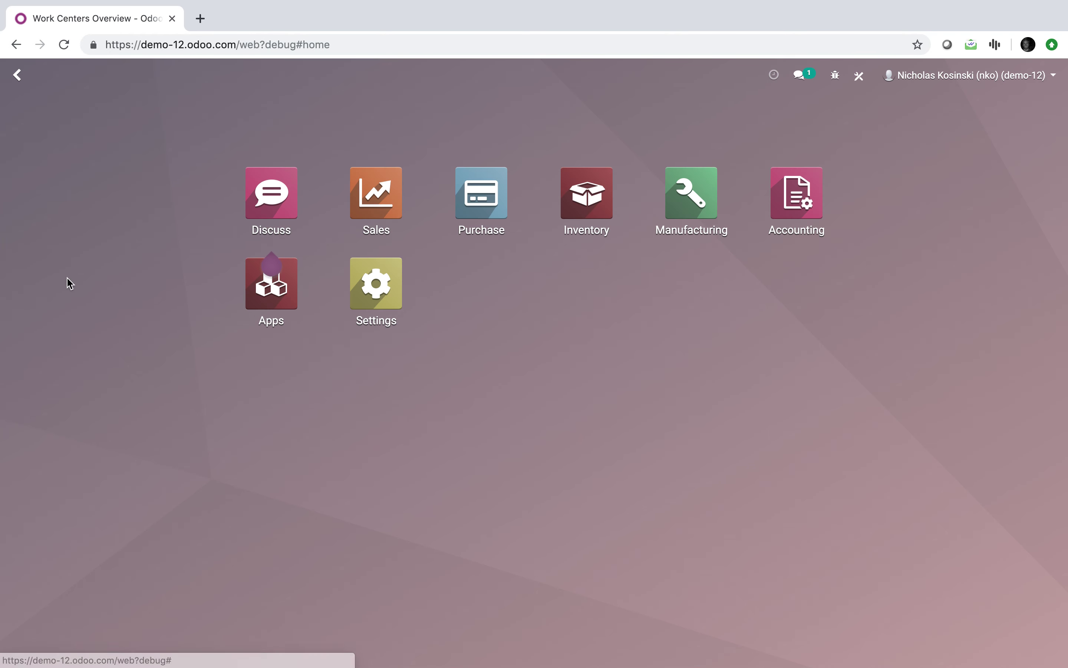